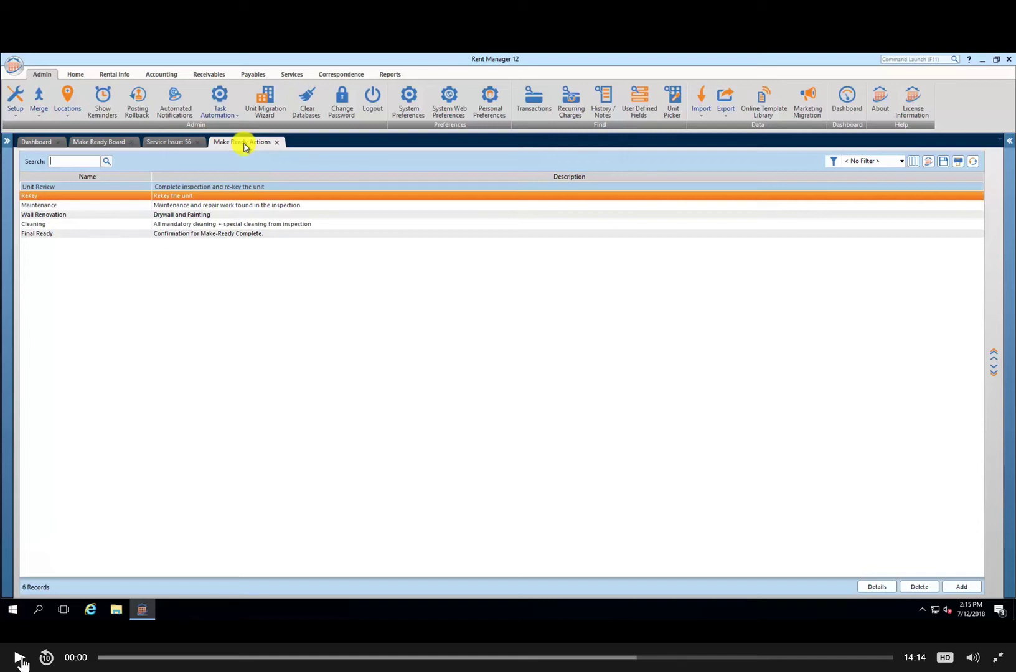
# Step: Open the Make Ready Templates list from the Services ribbon
pyautogui.click(21, 659)
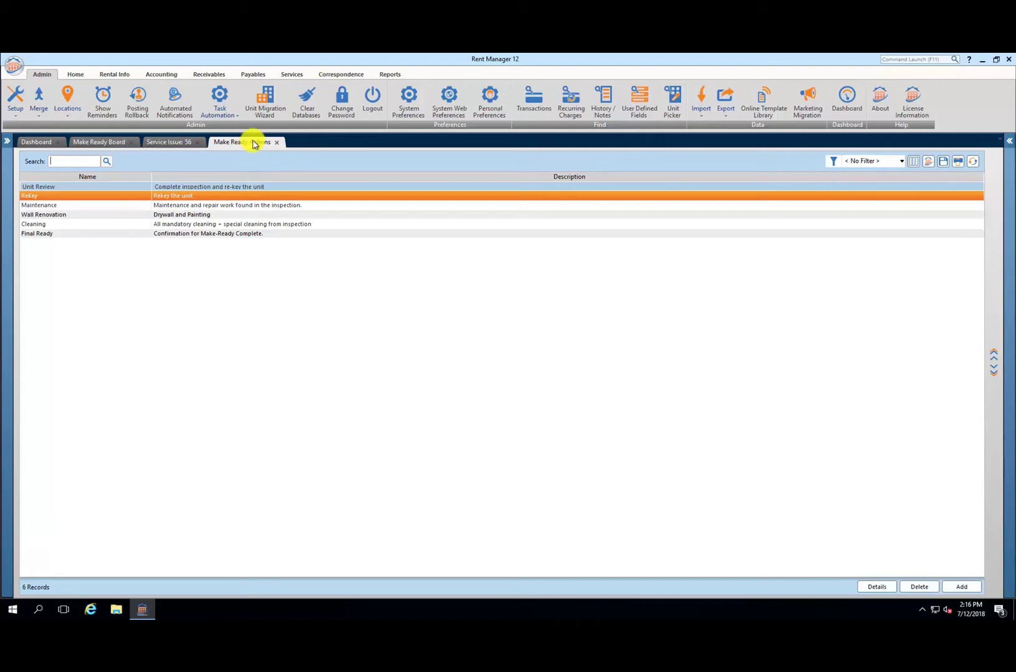
pyautogui.click(291, 75)
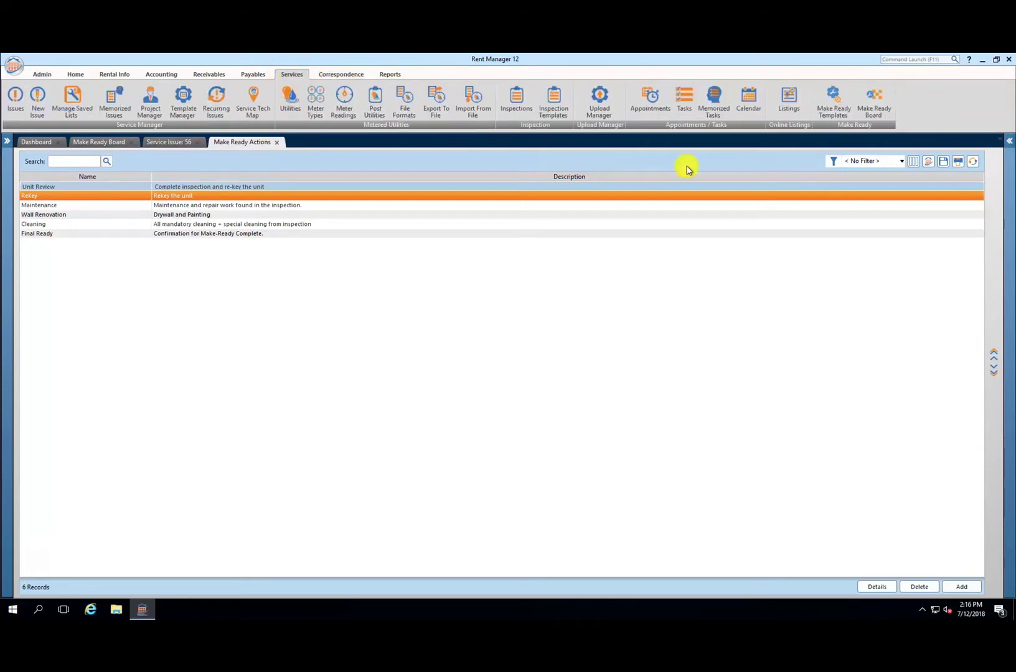
pyautogui.click(834, 99)
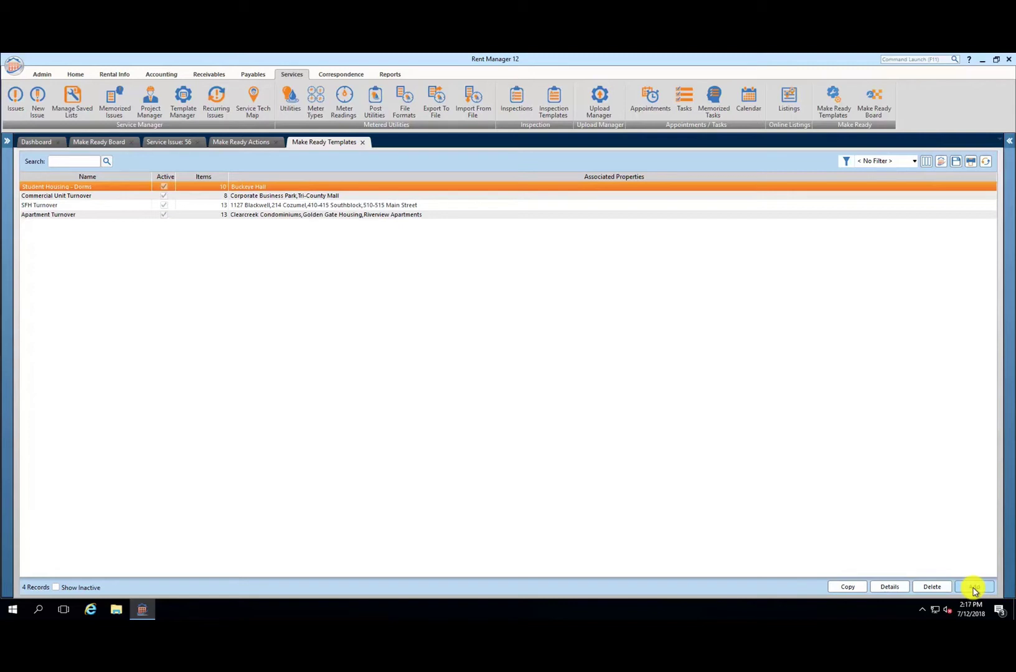
# Step: Add a new make-ready template named 'Pod Turnover'
pyautogui.click(974, 588)
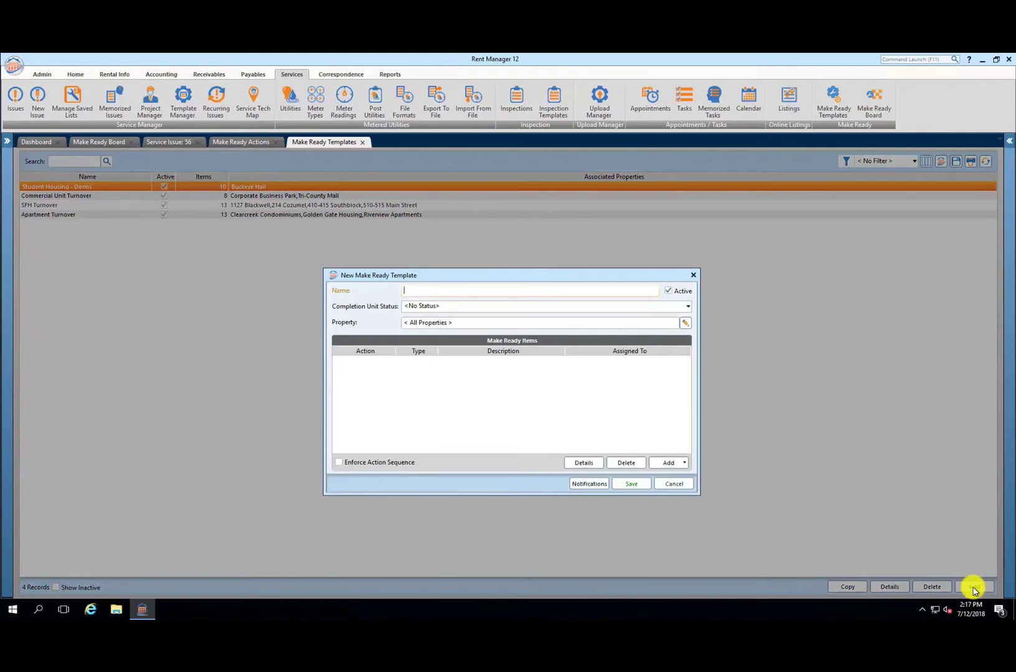
pyautogui.write('Pod Turnover')
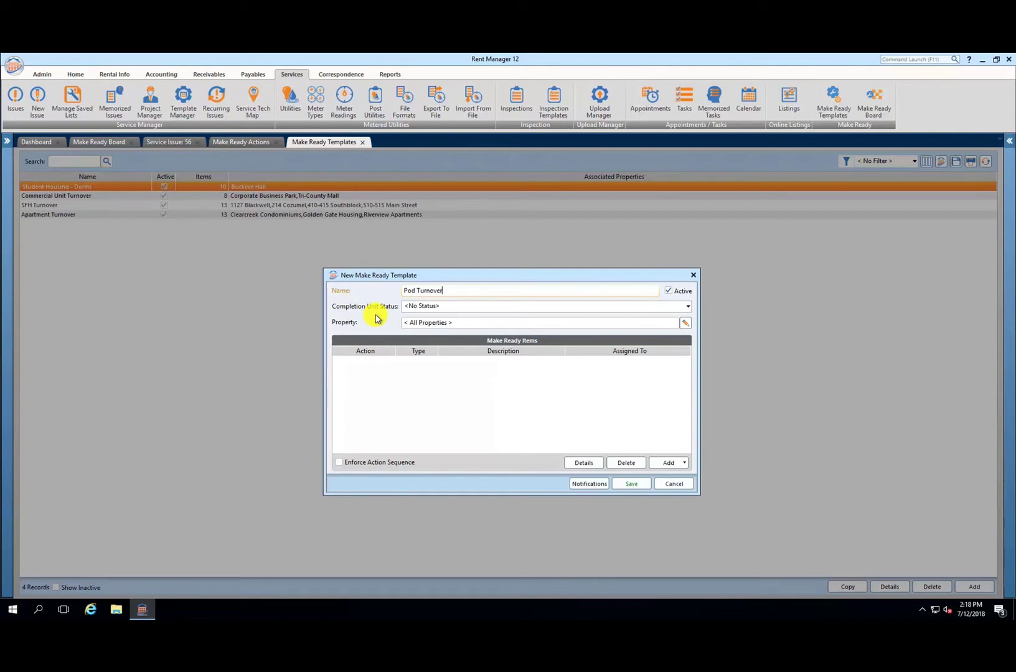
pyautogui.click(688, 307)
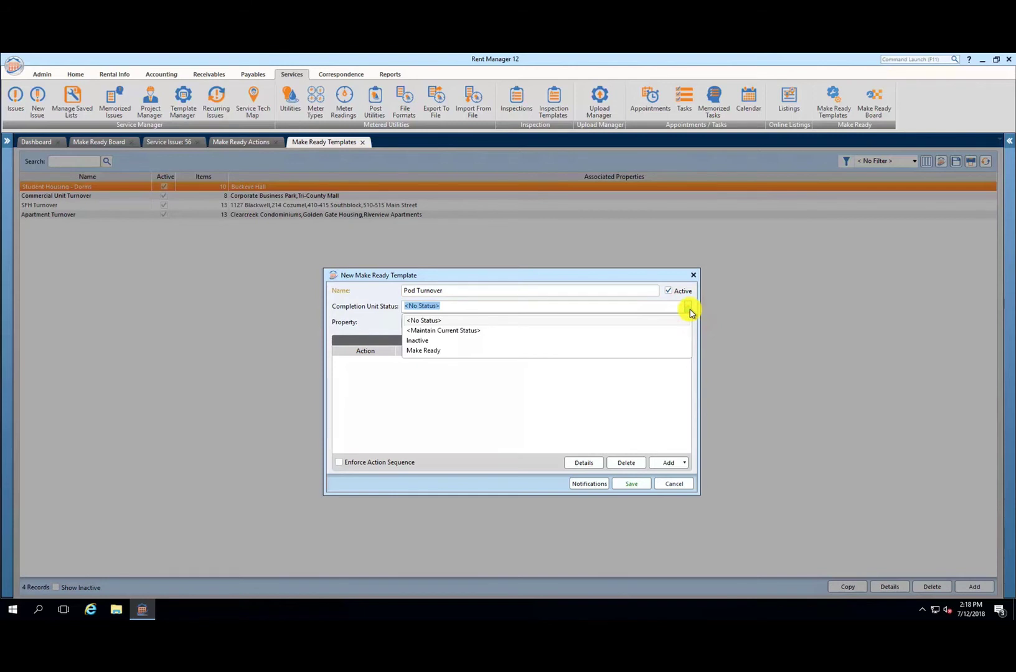
# Step: Keep Completion Unit Status at <No Status>, cancel the stray service issue, and show the item-type choices
pyautogui.click(433, 322)
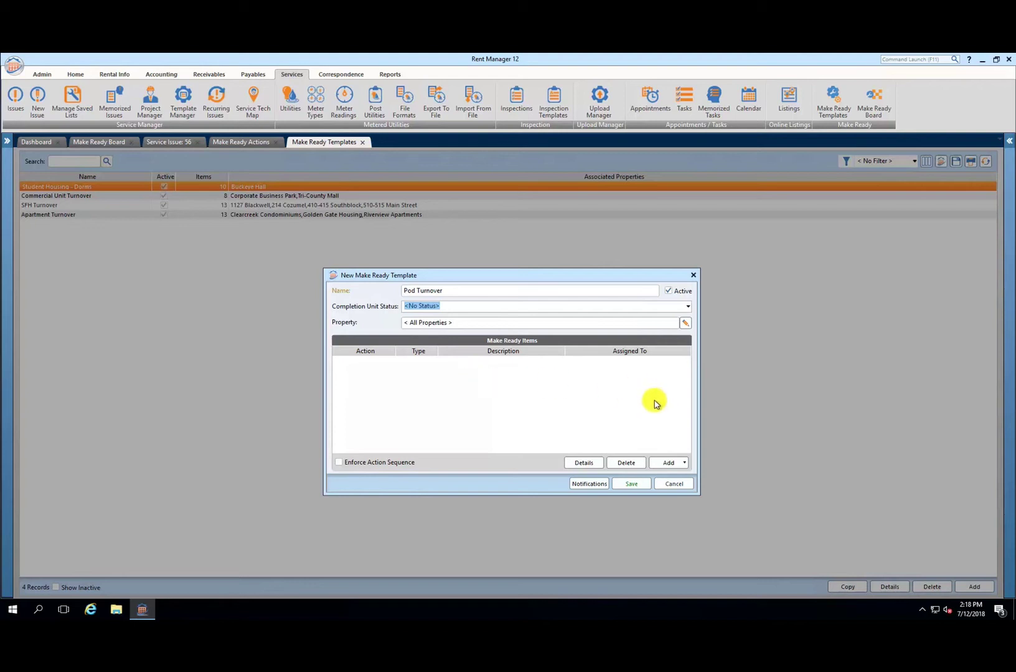
pyautogui.click(668, 468)
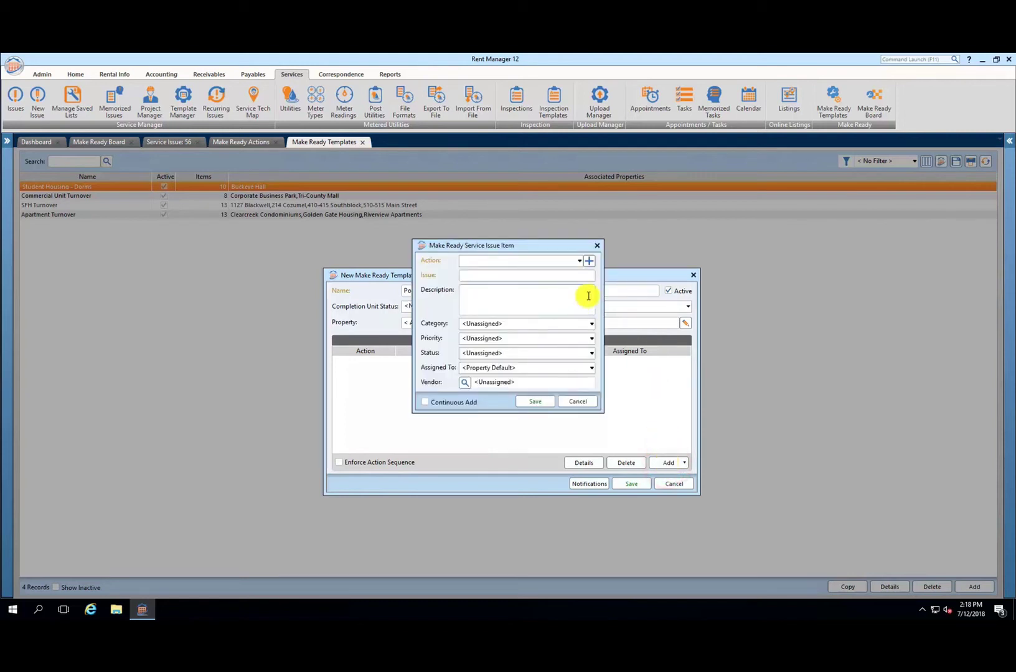
pyautogui.click(595, 248)
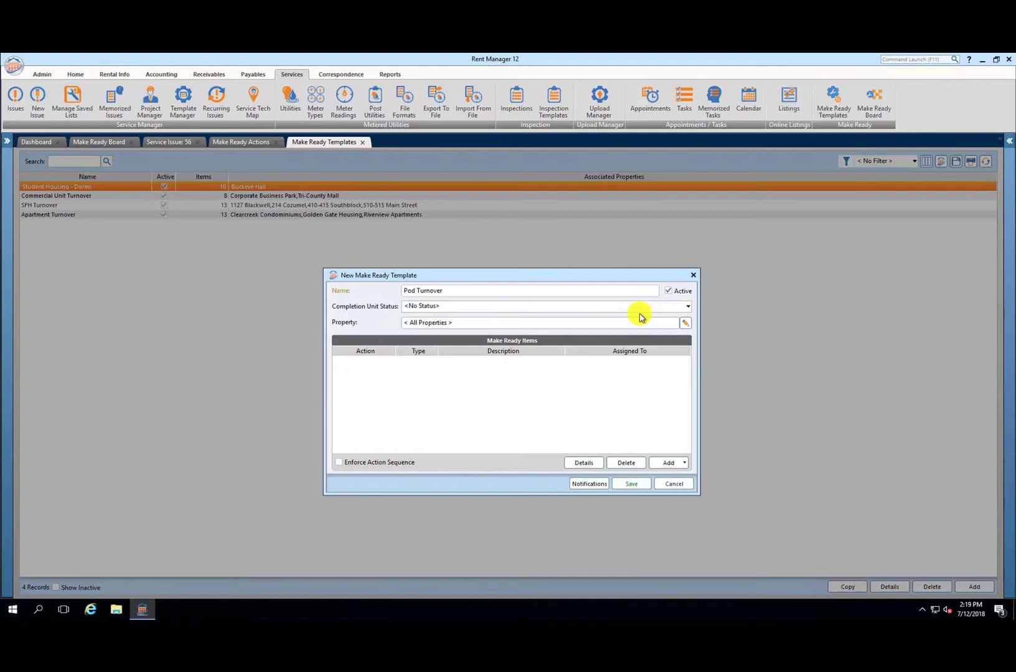
pyautogui.click(686, 466)
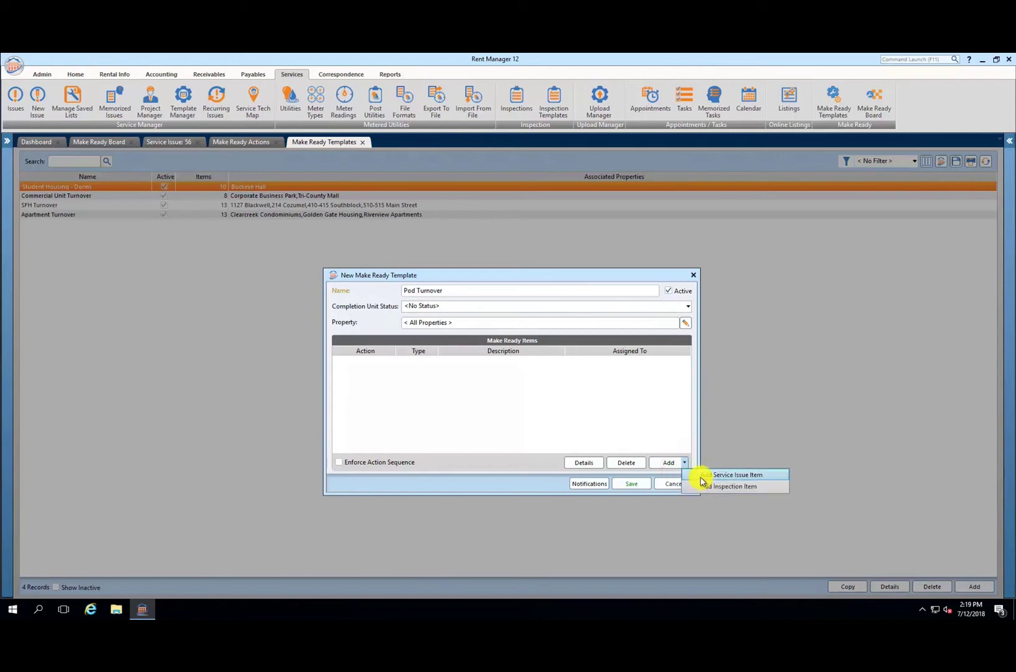
# Step: Add an inspection item with Action Unit Review and inspection template <Unit Default>
pyautogui.click(735, 487)
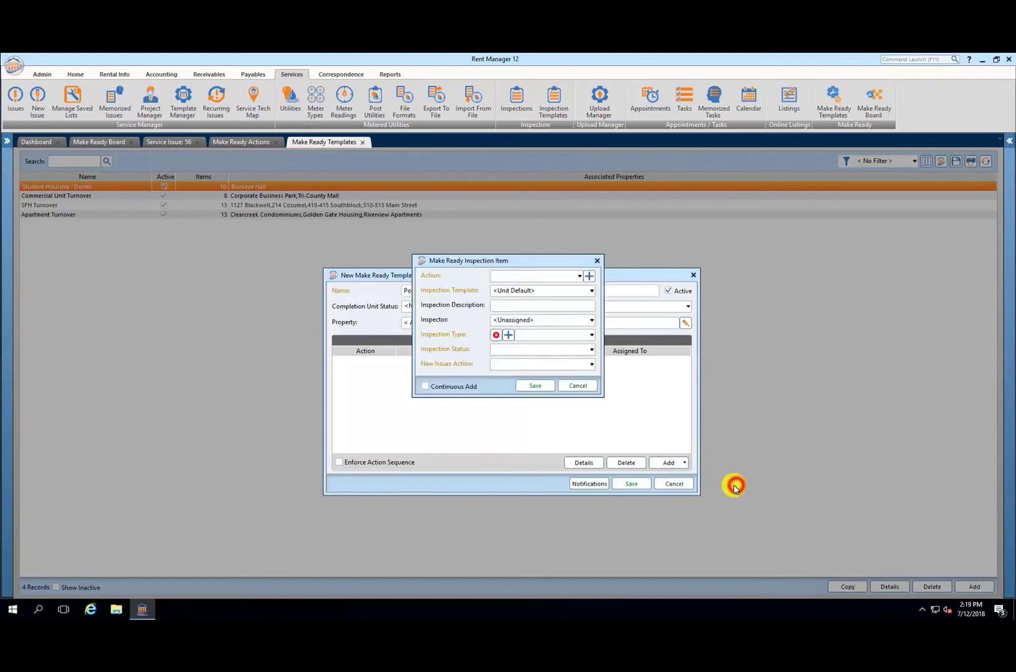
pyautogui.click(578, 277)
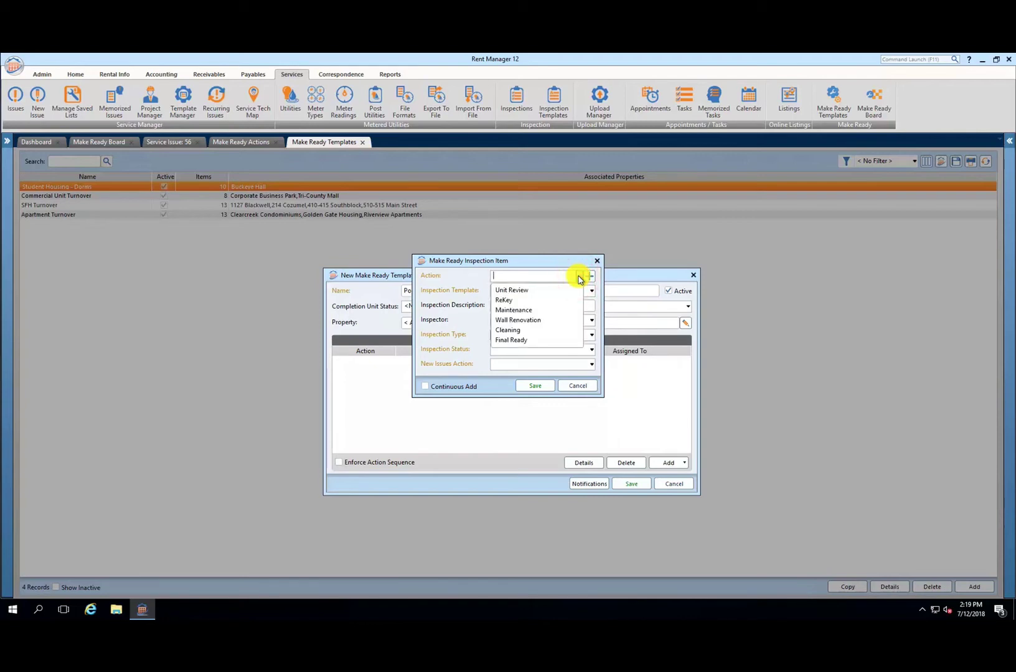
pyautogui.click(532, 291)
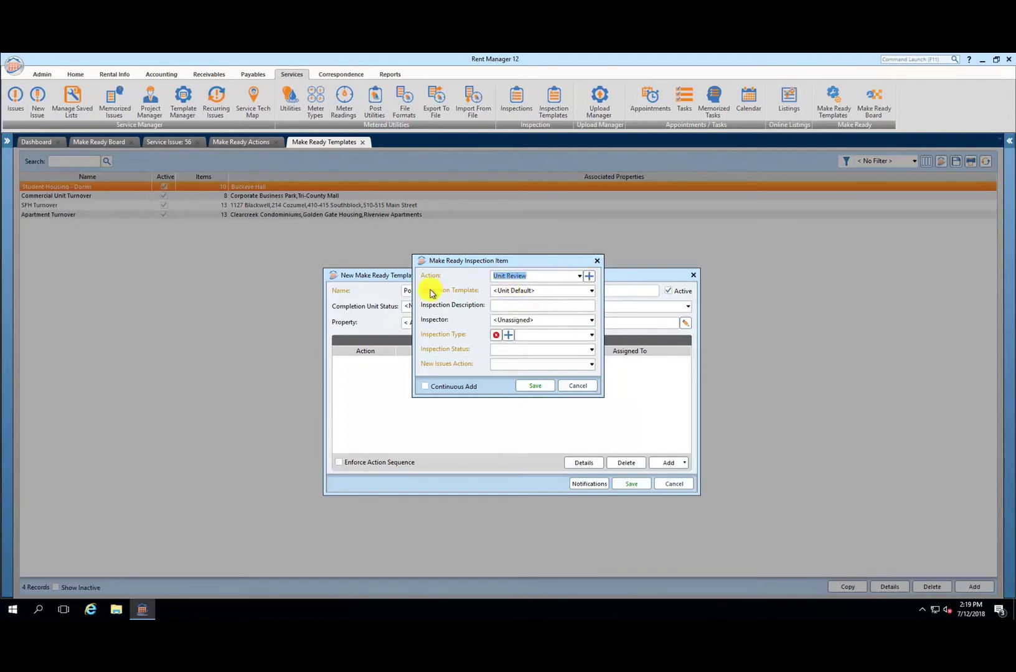
pyautogui.click(592, 291)
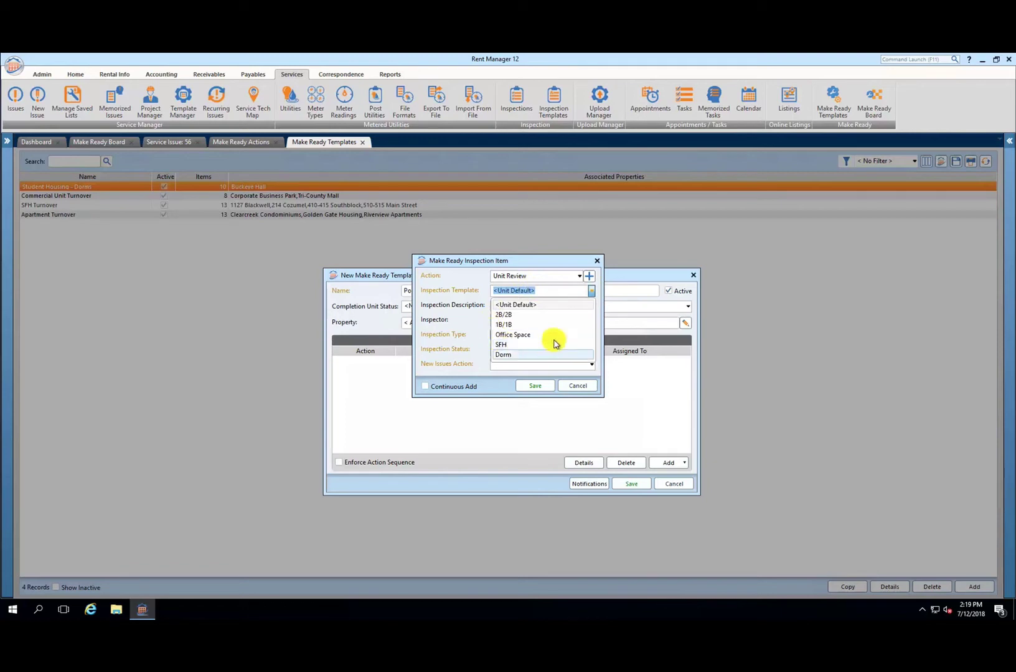
pyautogui.click(529, 307)
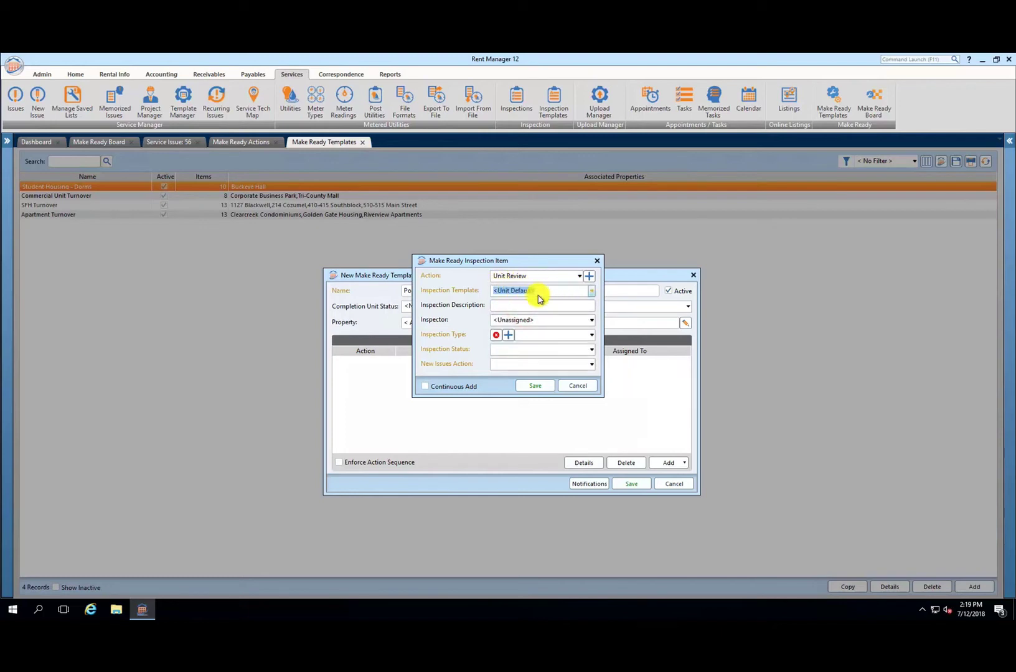
pyautogui.click(522, 304)
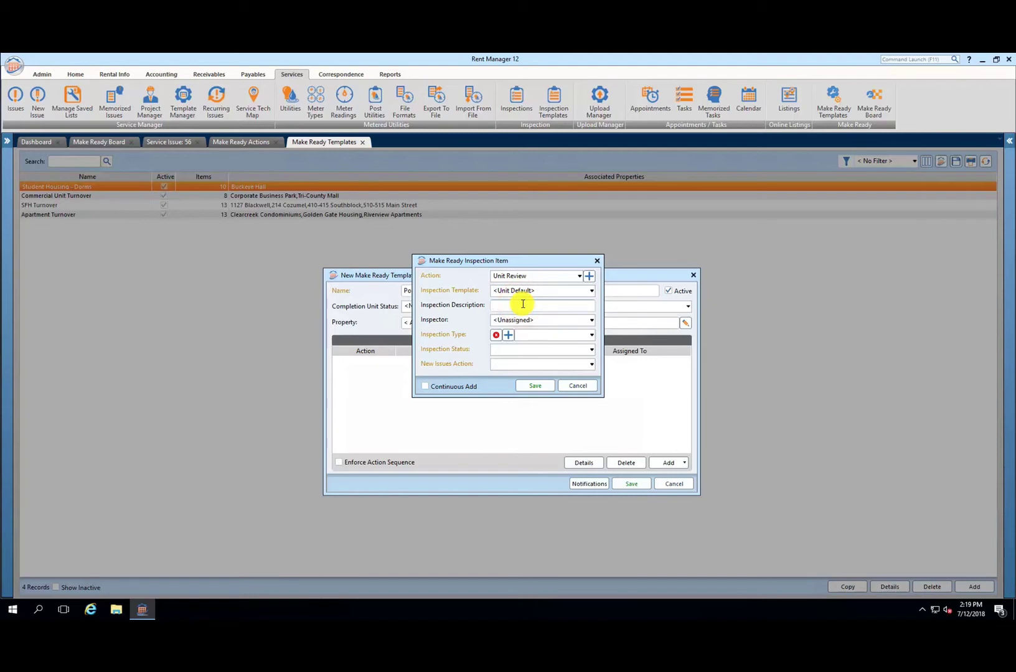
pyautogui.click(590, 291)
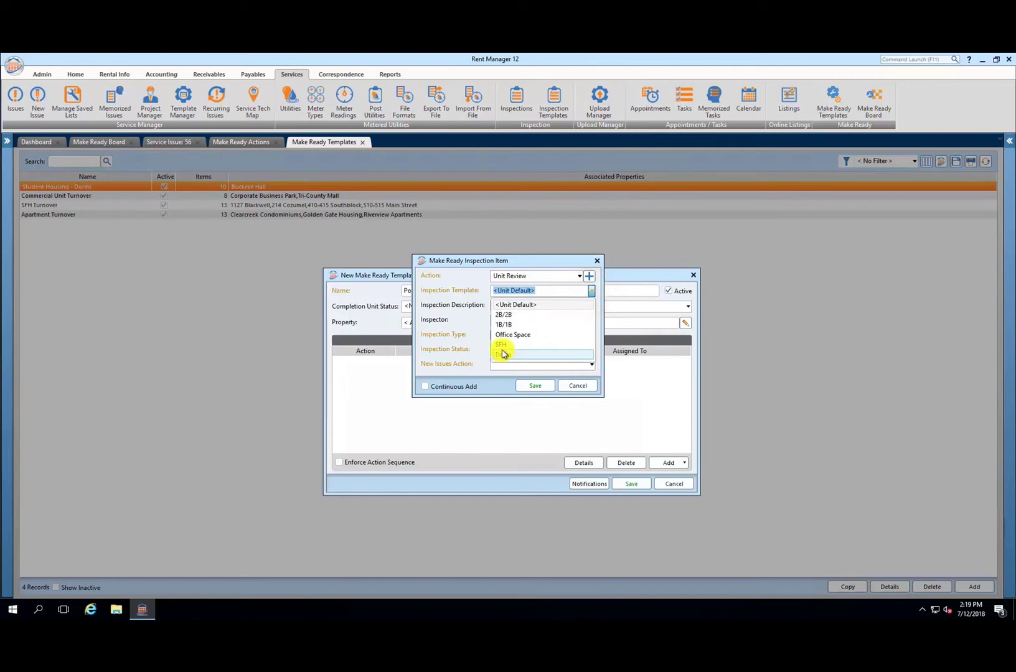
pyautogui.click(545, 291)
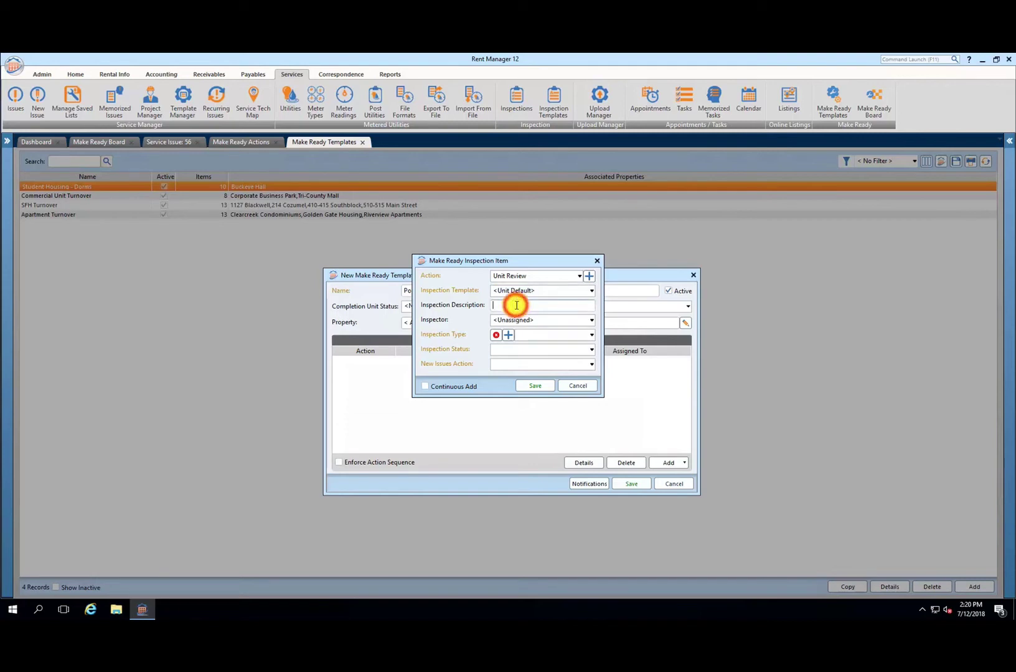
pyautogui.click(516, 305)
# Step: Describe the inspection as 'Storage Pod Make Ready' with a staff inspector, type Move-Out, status New
pyautogui.write('Storage and Make Ready')
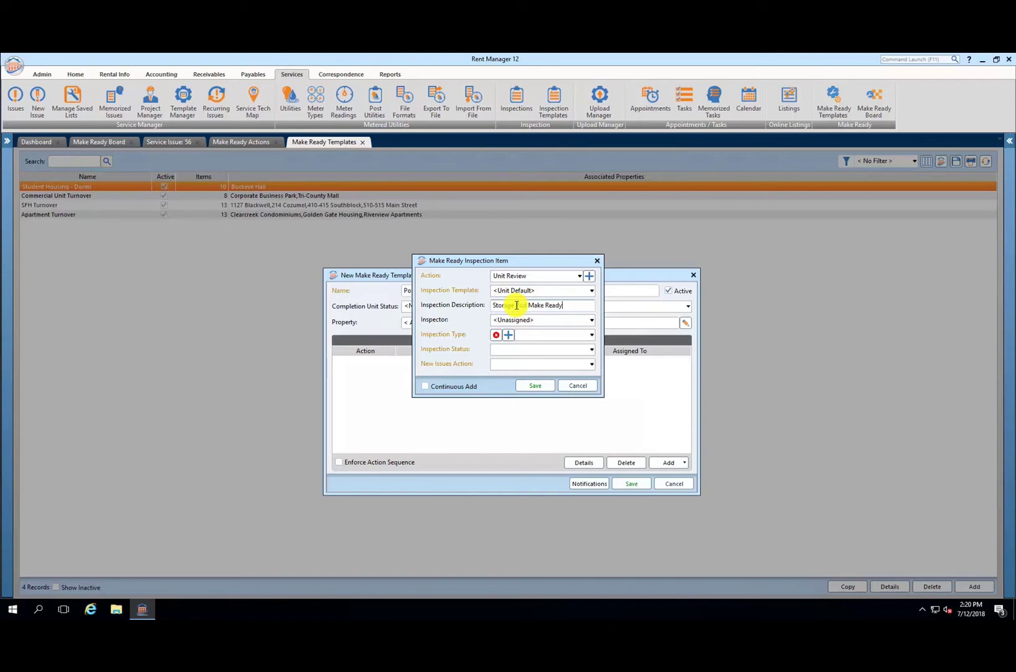
pyautogui.click(589, 320)
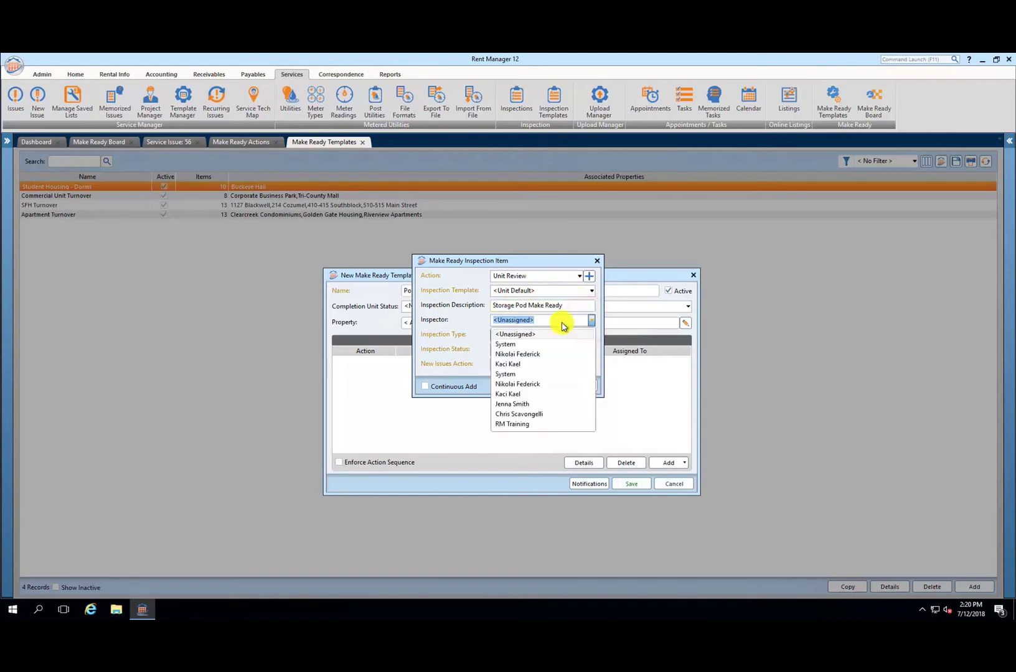
pyautogui.click(510, 354)
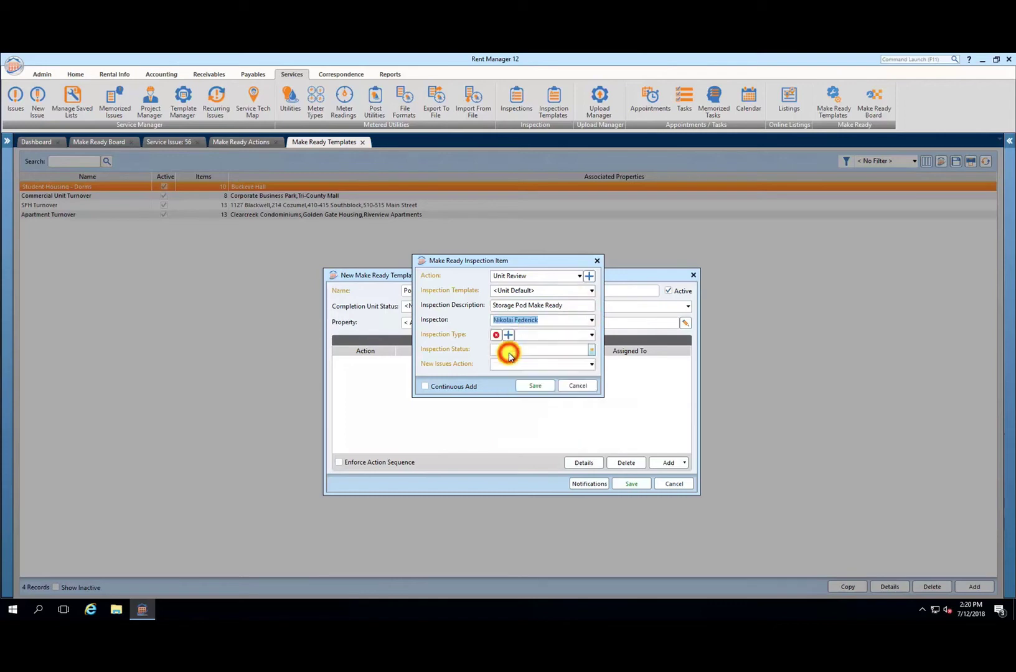
pyautogui.click(551, 338)
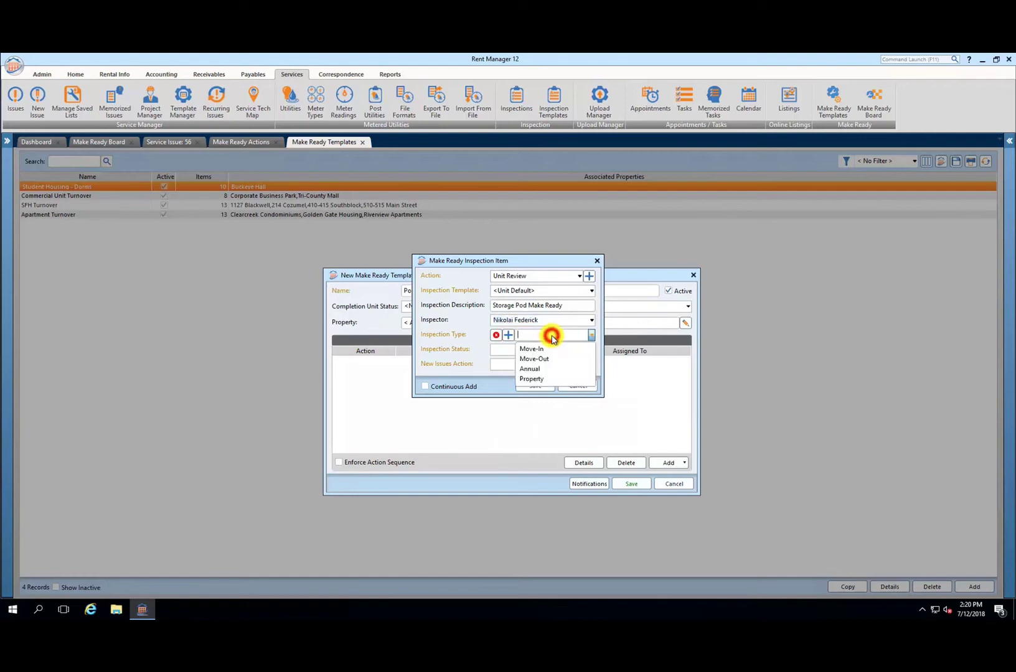
pyautogui.click(534, 359)
pyautogui.click(552, 352)
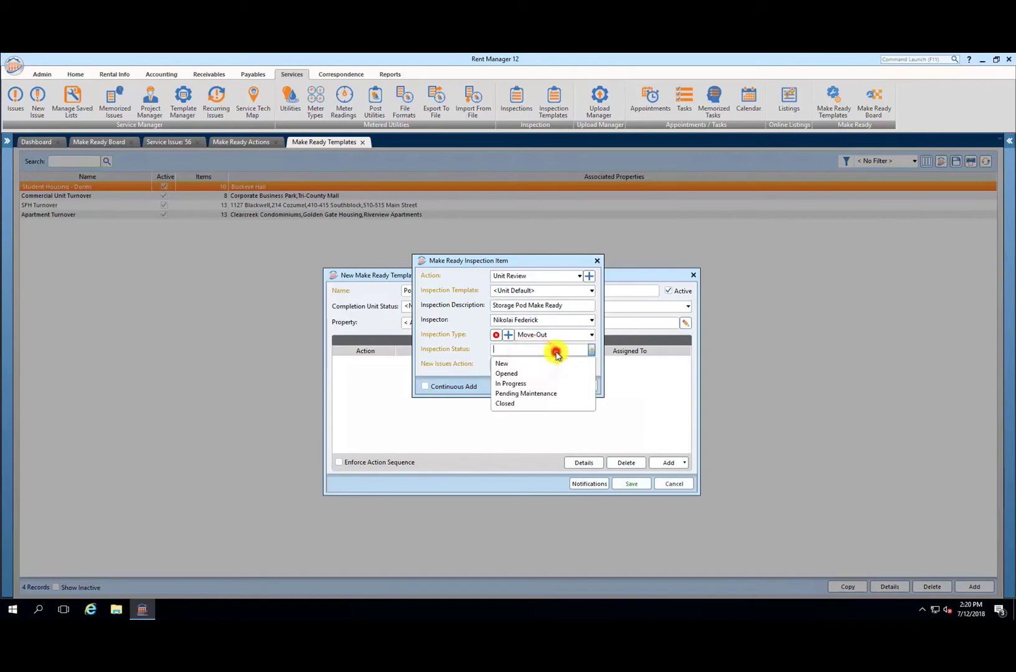
pyautogui.click(511, 365)
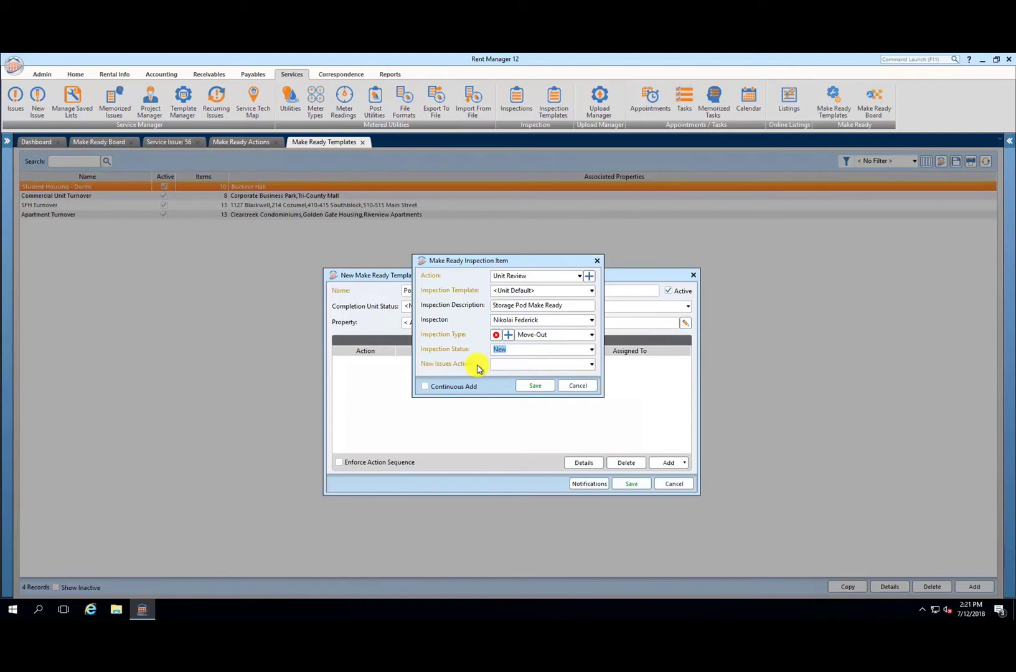
# Step: Route new issues to Maintenance and save the inspection item
pyautogui.click(559, 367)
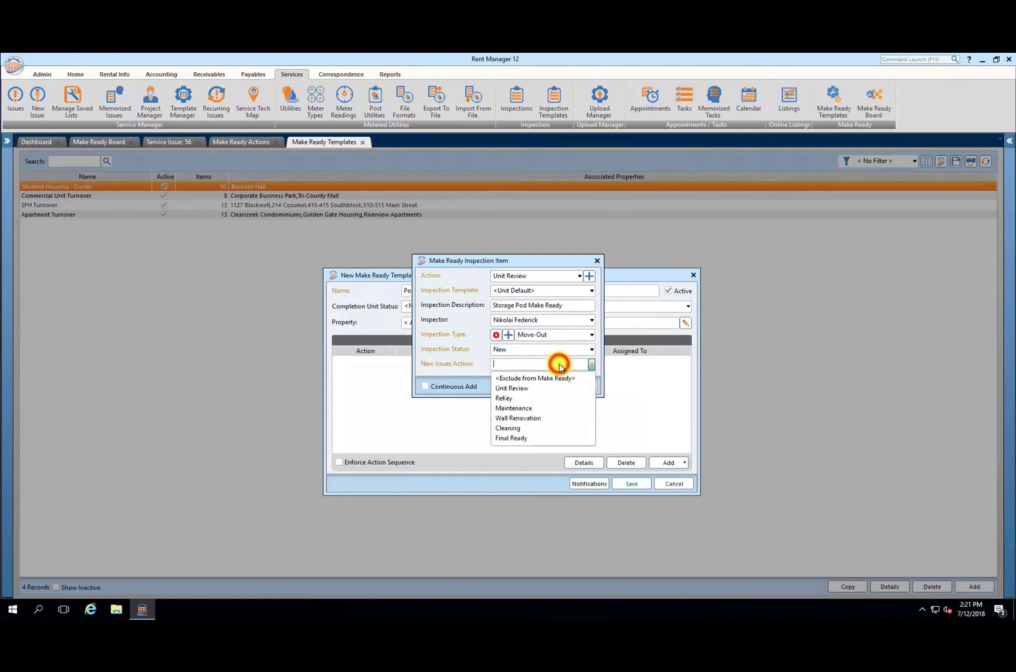
pyautogui.click(519, 411)
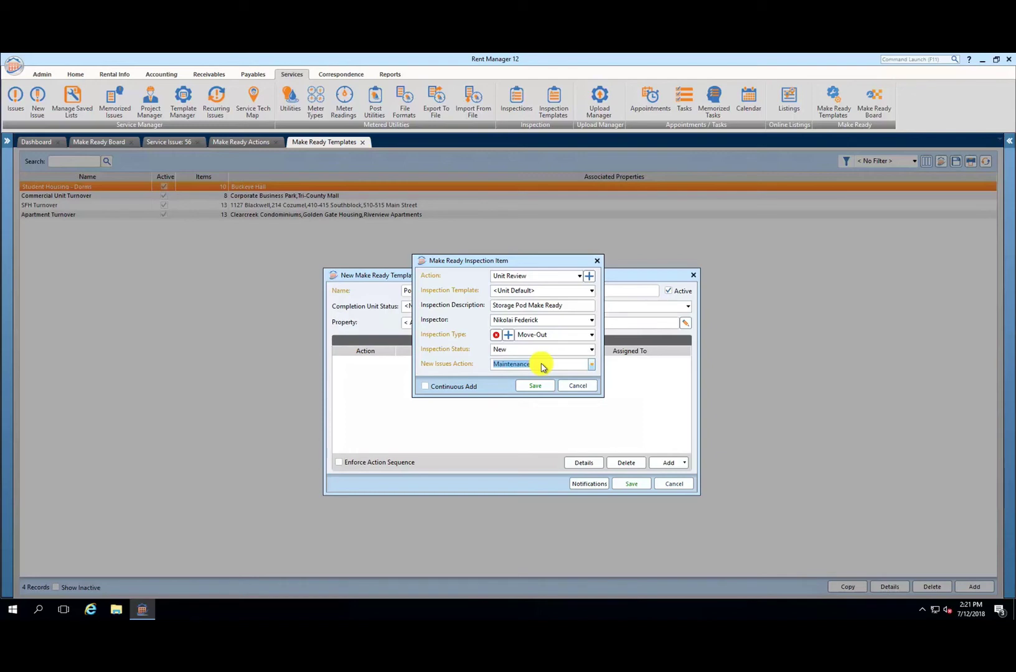
pyautogui.click(530, 386)
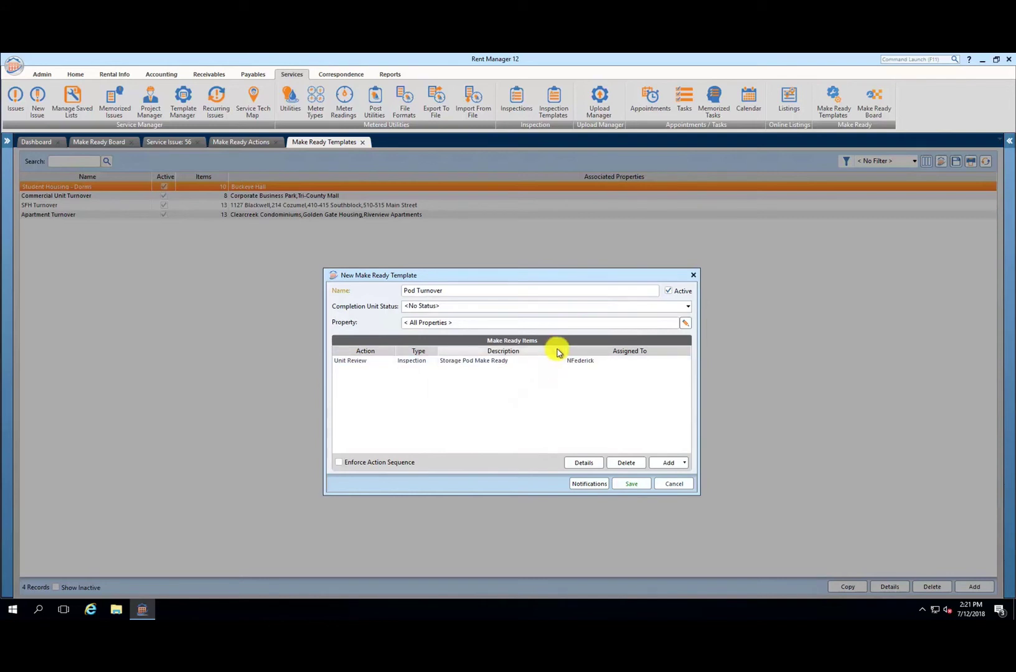
# Step: Bring up a blank Make Ready Service Issue Item form for Pod Turnover
pyautogui.click(665, 464)
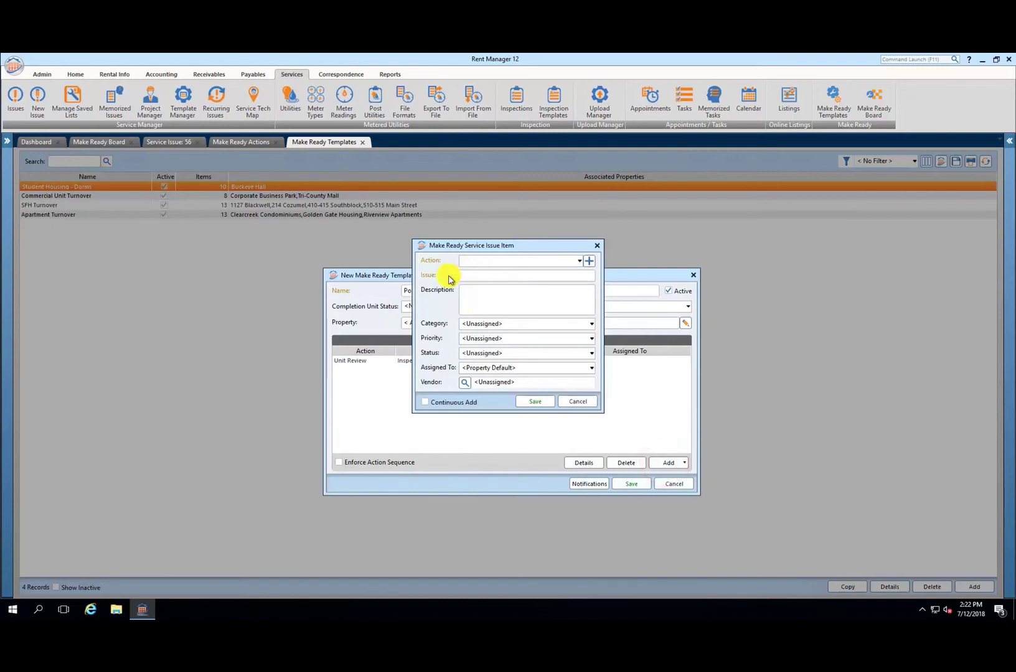
# Step: Set the service issue's action to ReKey with issue 'Delete Gate Code for Previous Tenant'
pyautogui.click(534, 267)
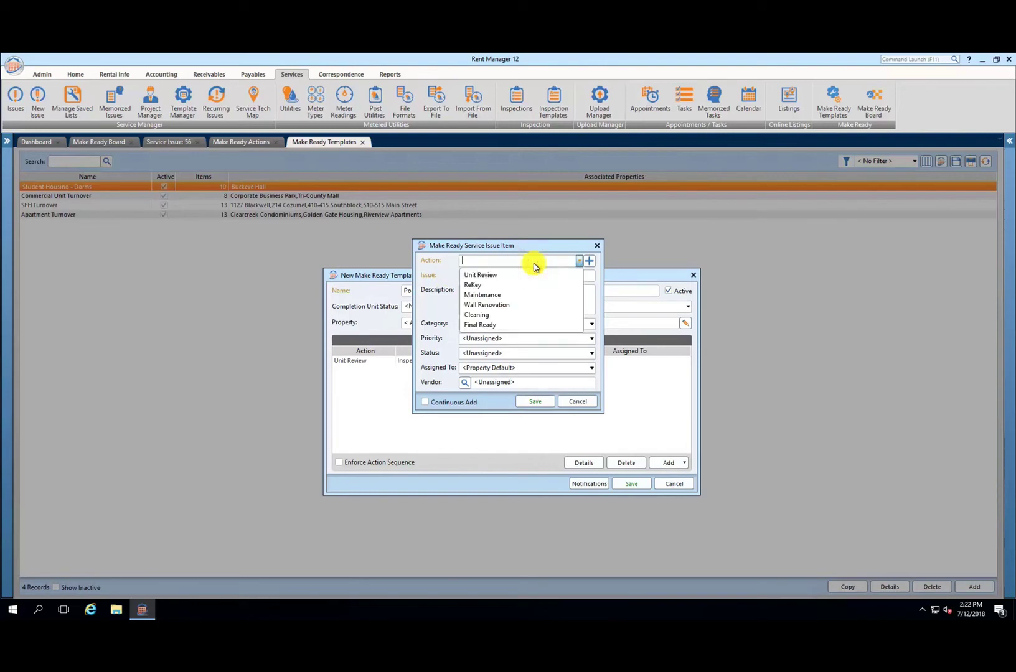
pyautogui.click(477, 285)
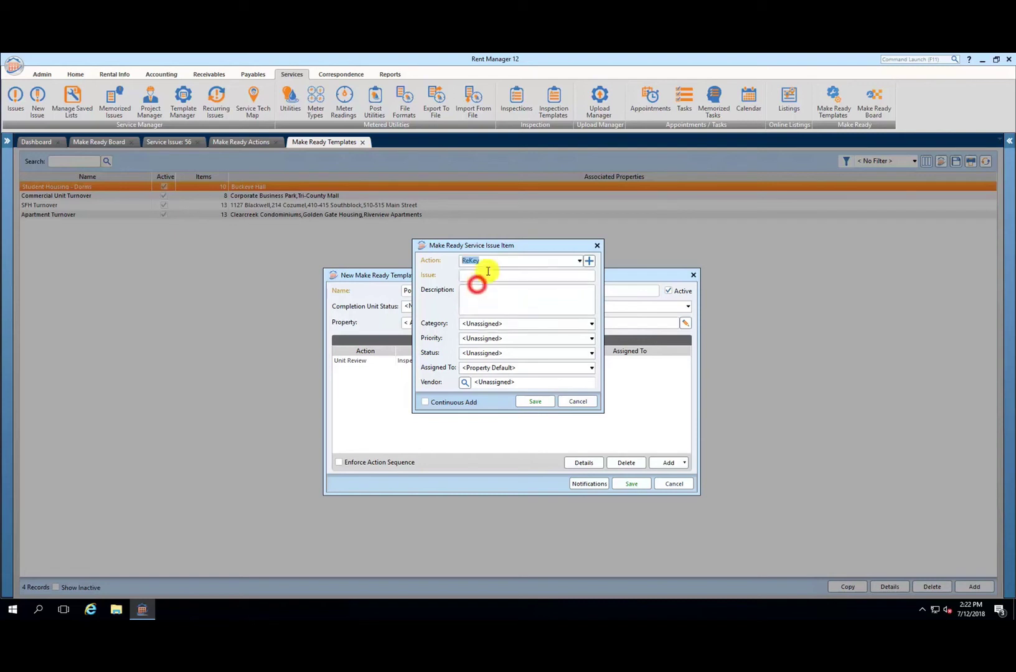
pyautogui.click(476, 276)
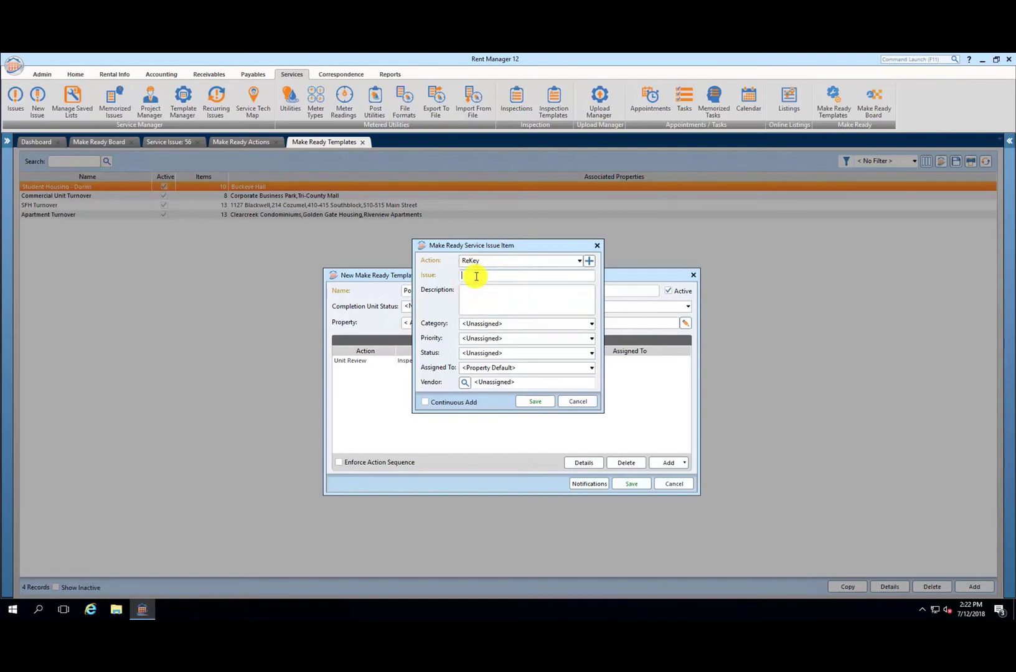
pyautogui.write('ReKey')
pyautogui.click(476, 276)
pyautogui.write('Delete Gate Code for Previous Tenant')
# Step: Set category To do, priority High, status New, assignee Property Default, enable Continuous Add, and save
pyautogui.click(590, 324)
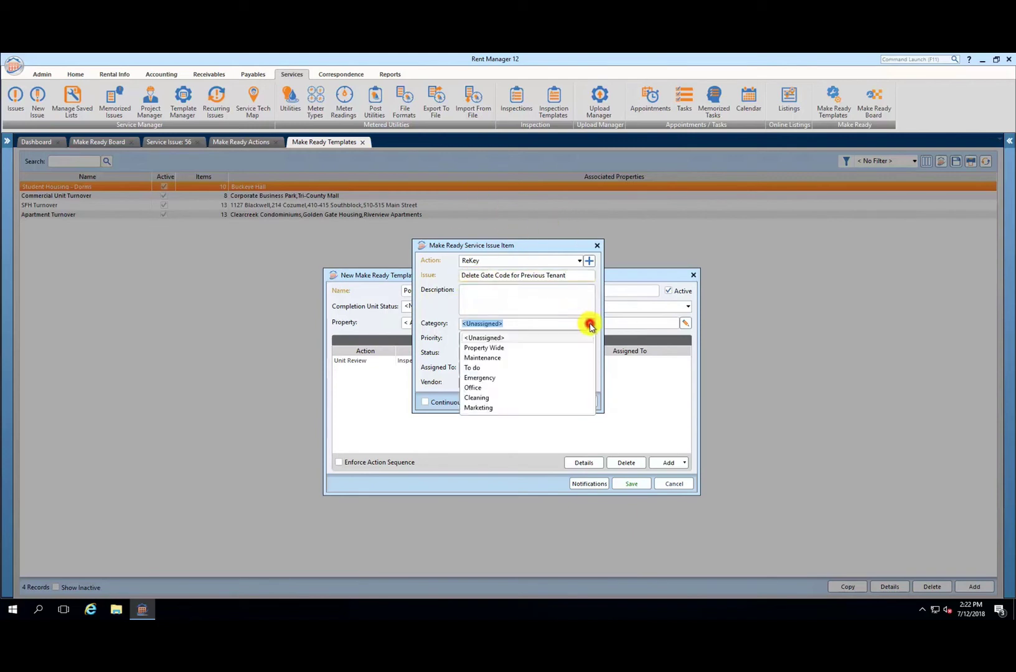
pyautogui.click(473, 368)
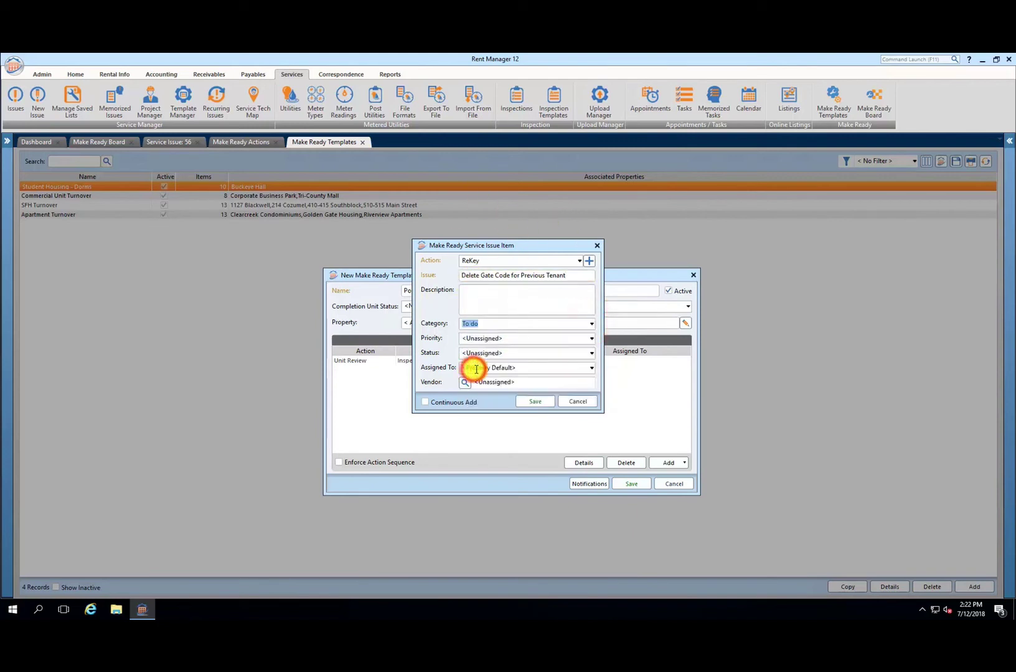
pyautogui.click(591, 338)
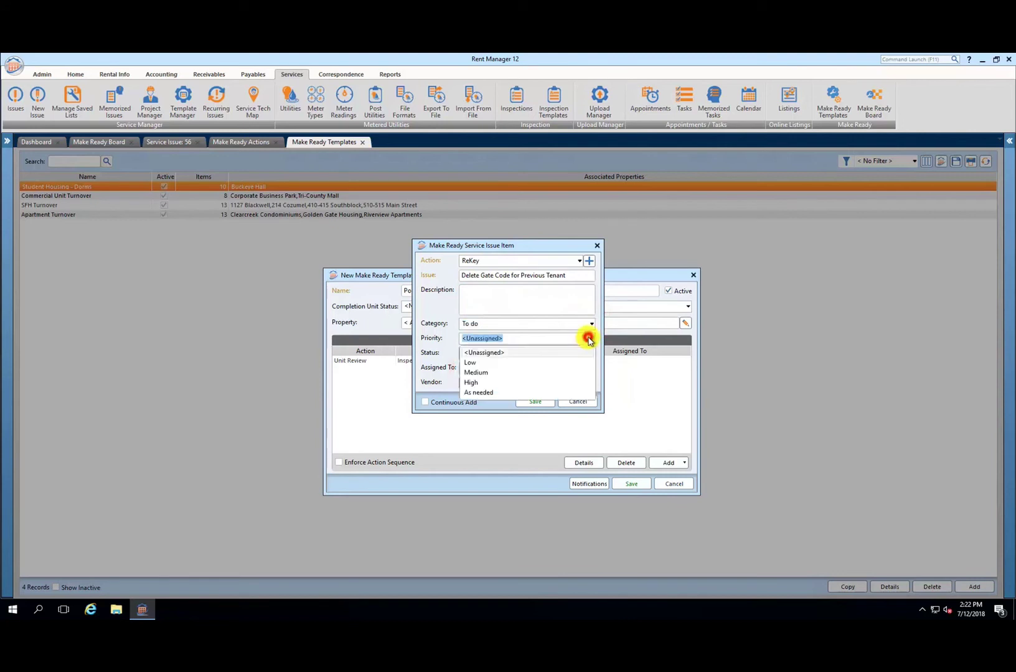
pyautogui.click(476, 372)
pyautogui.click(590, 339)
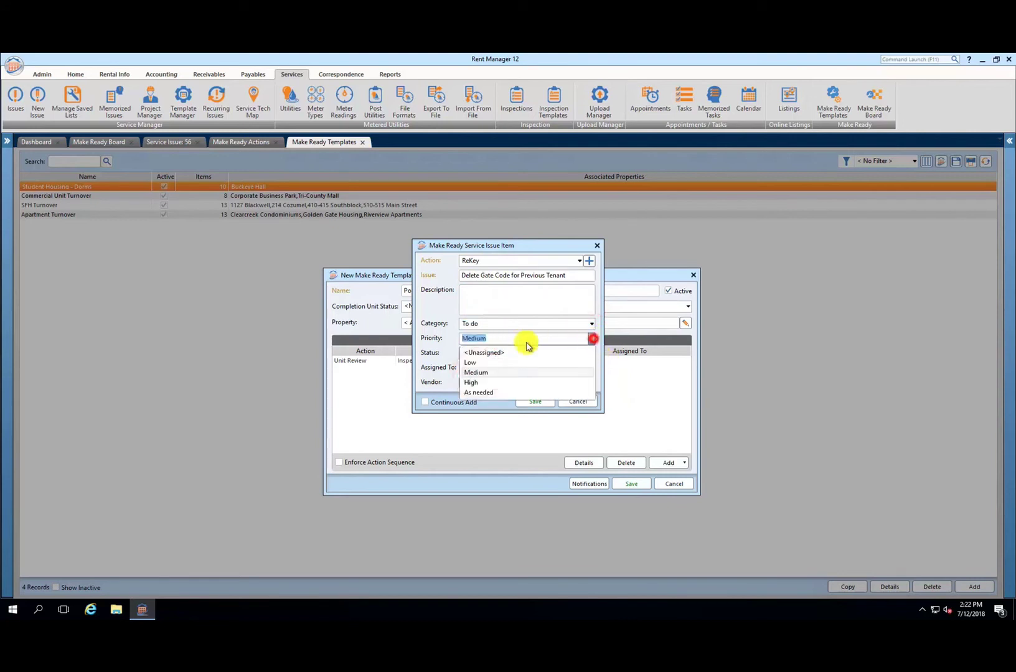
pyautogui.click(503, 383)
pyautogui.click(591, 353)
pyautogui.click(470, 377)
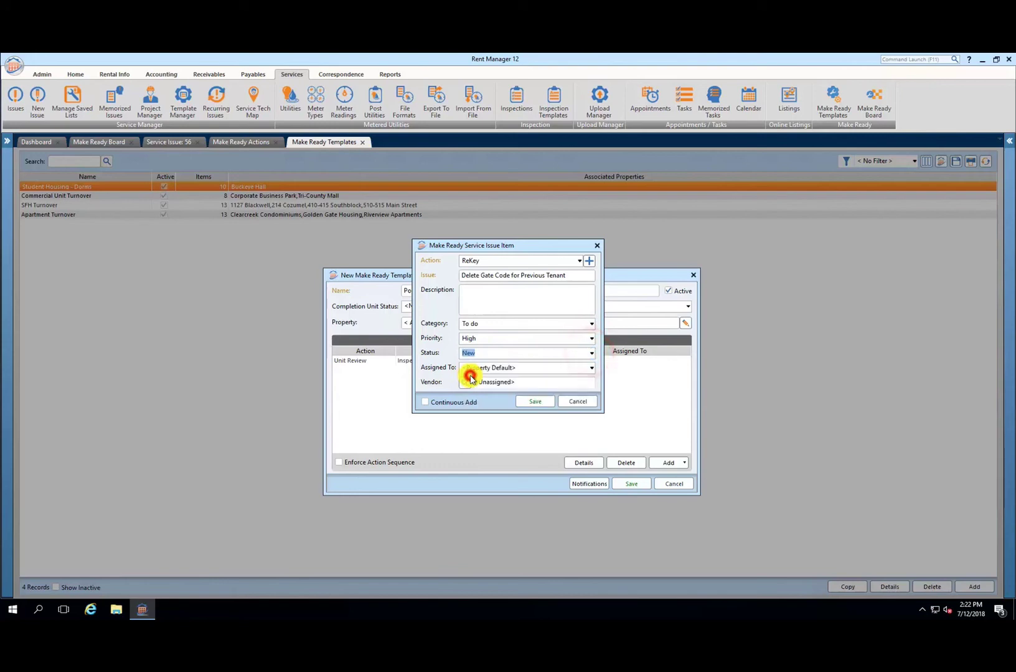
pyautogui.click(591, 370)
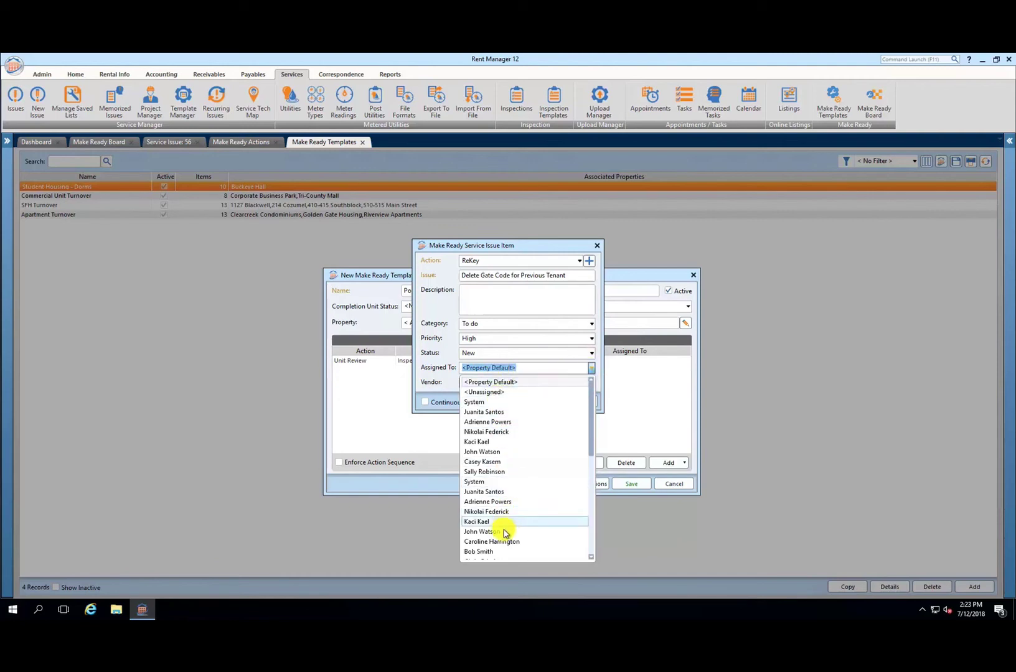
pyautogui.click(506, 383)
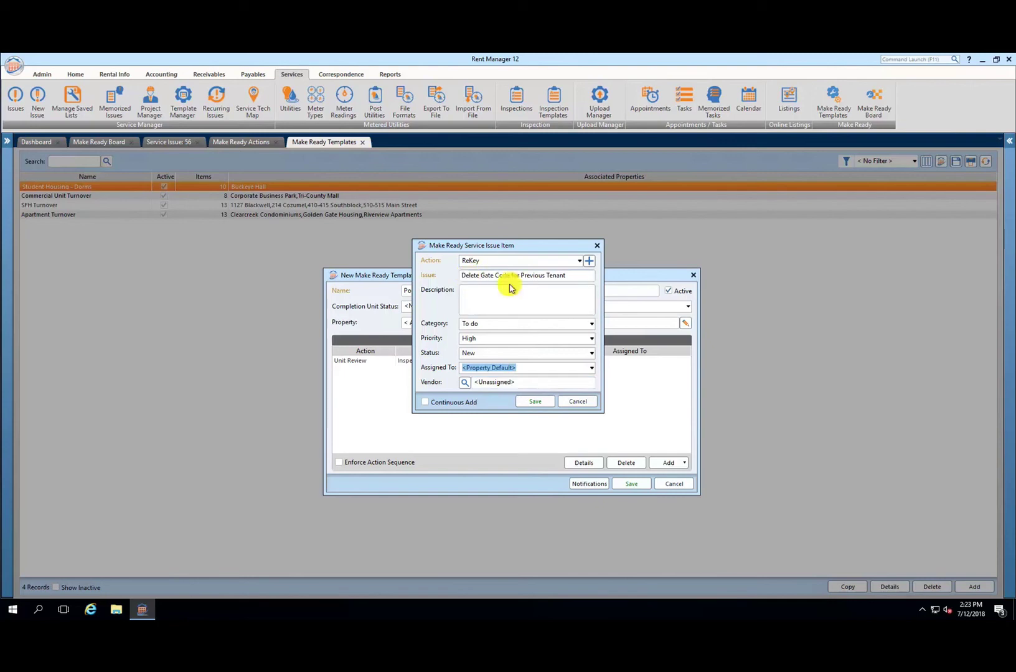
pyautogui.click(425, 402)
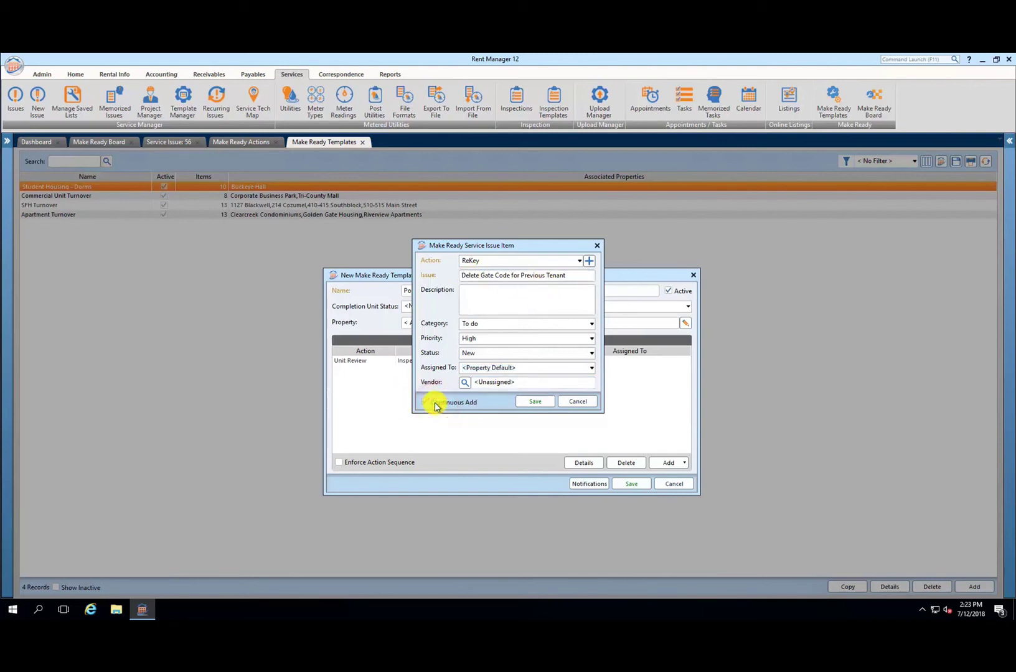
pyautogui.click(534, 408)
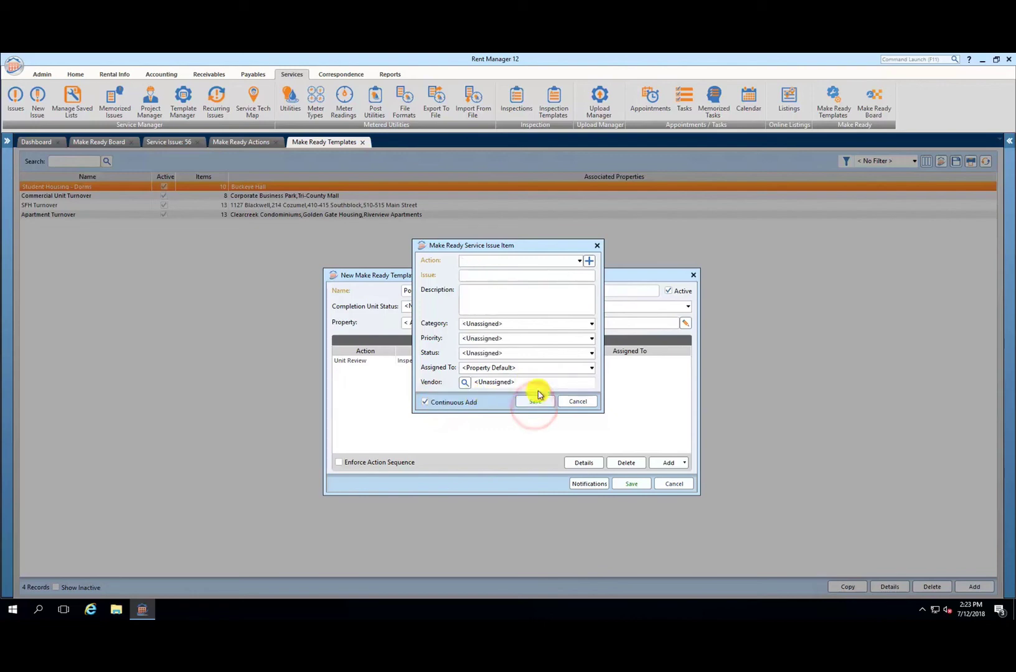
# Step: Enter a second ReKey issue 'ReKey the actual Pod' with category Maintenance and Medium priority
pyautogui.click(493, 264)
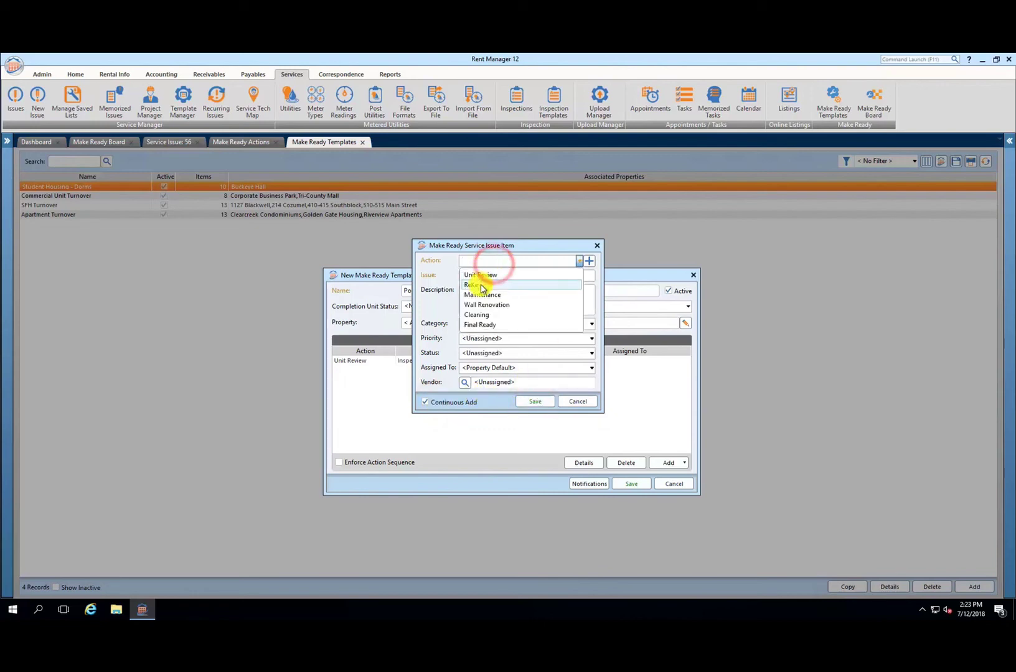
pyautogui.click(481, 288)
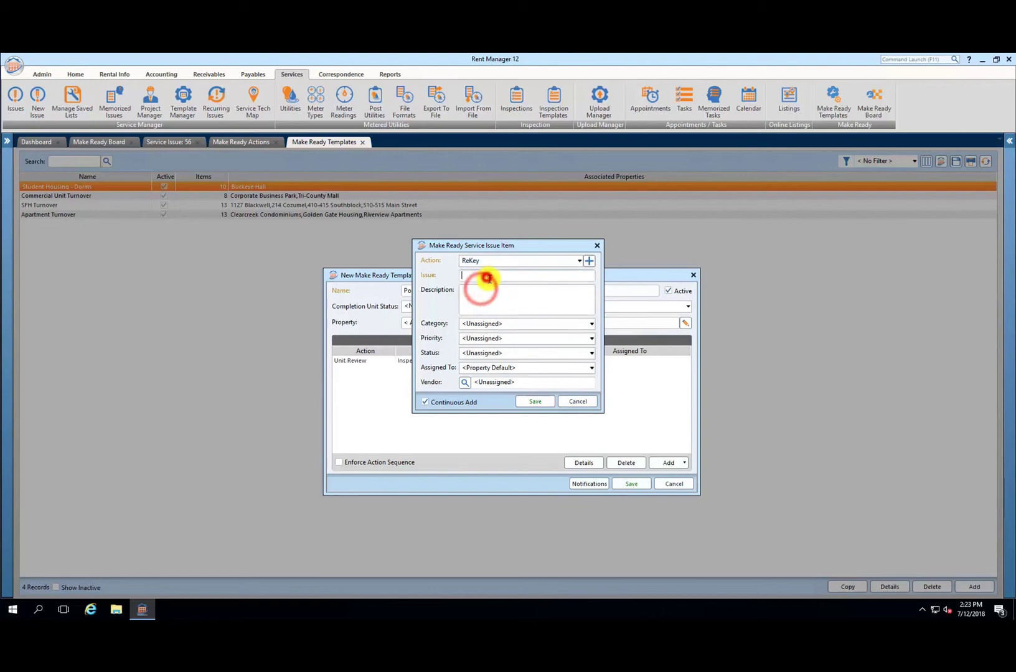
pyautogui.click(487, 276)
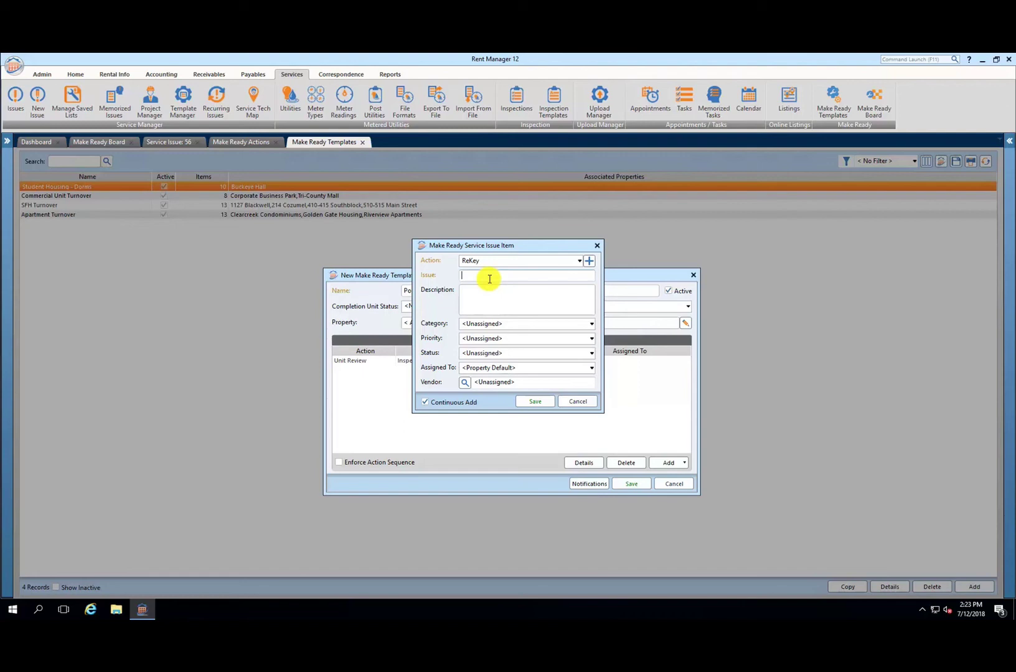
pyautogui.write('ReKey the actual Pod')
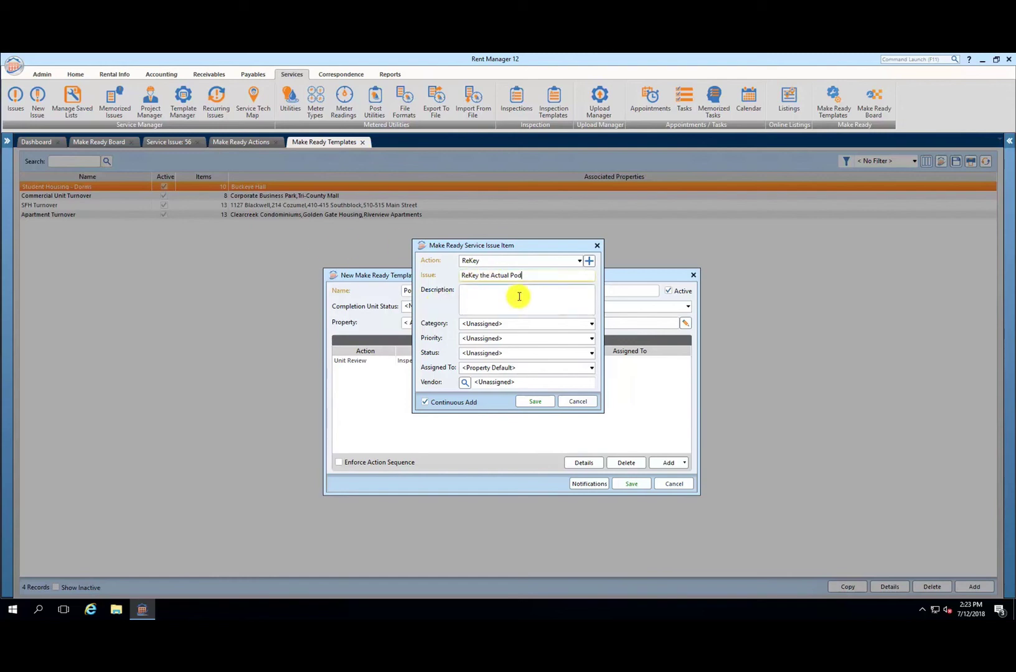
pyautogui.click(542, 325)
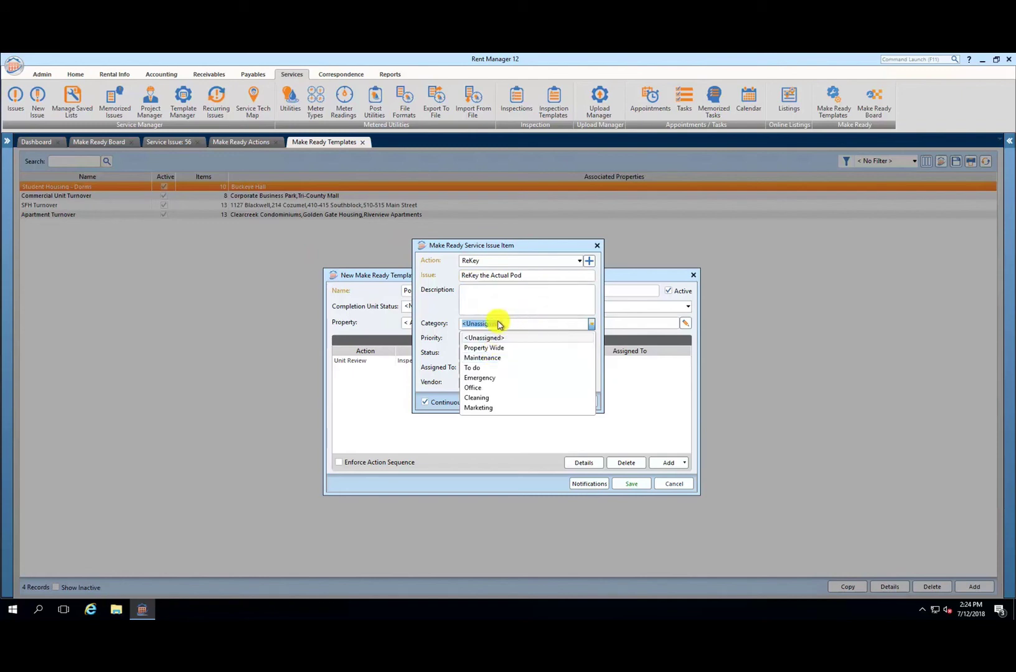
pyautogui.click(488, 357)
pyautogui.click(524, 339)
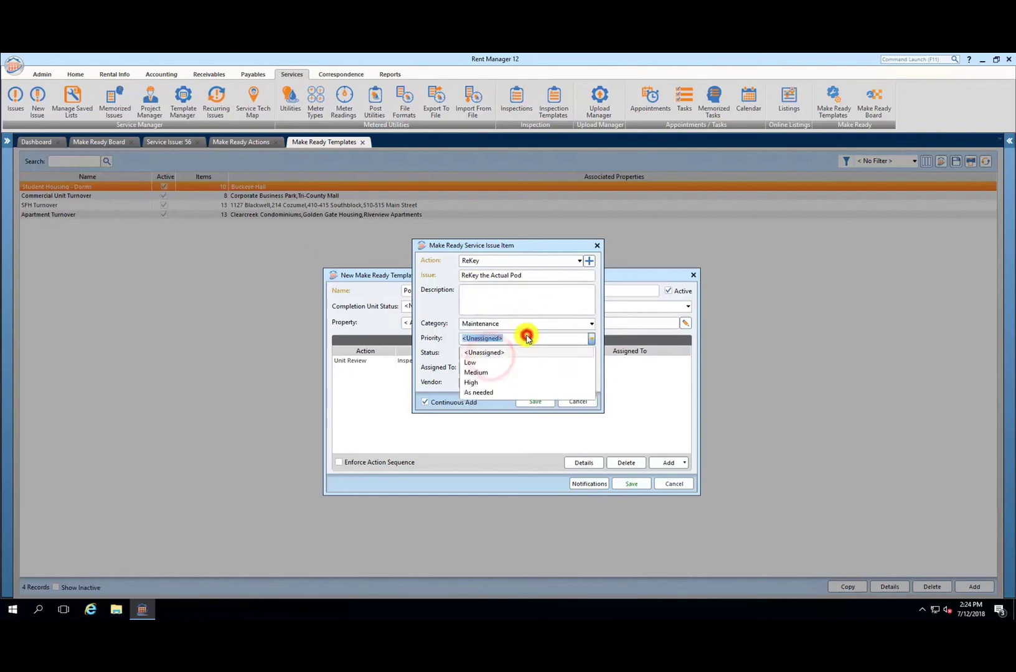
pyautogui.click(473, 371)
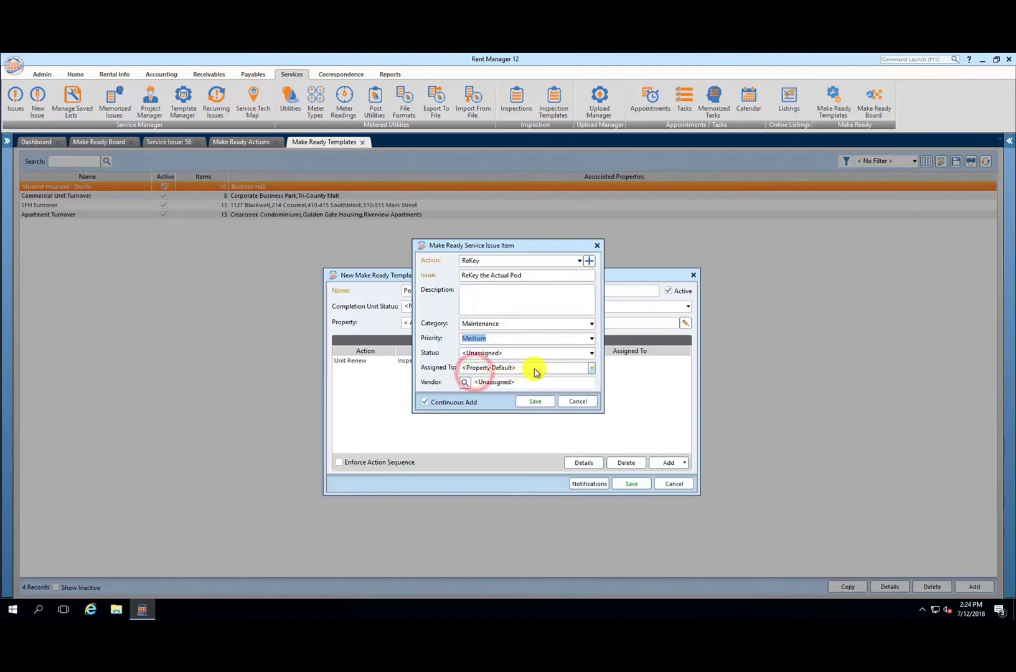
# Step: Assign the issue to a technician, set vendor Lowes, save it, and close the form
pyautogui.click(573, 369)
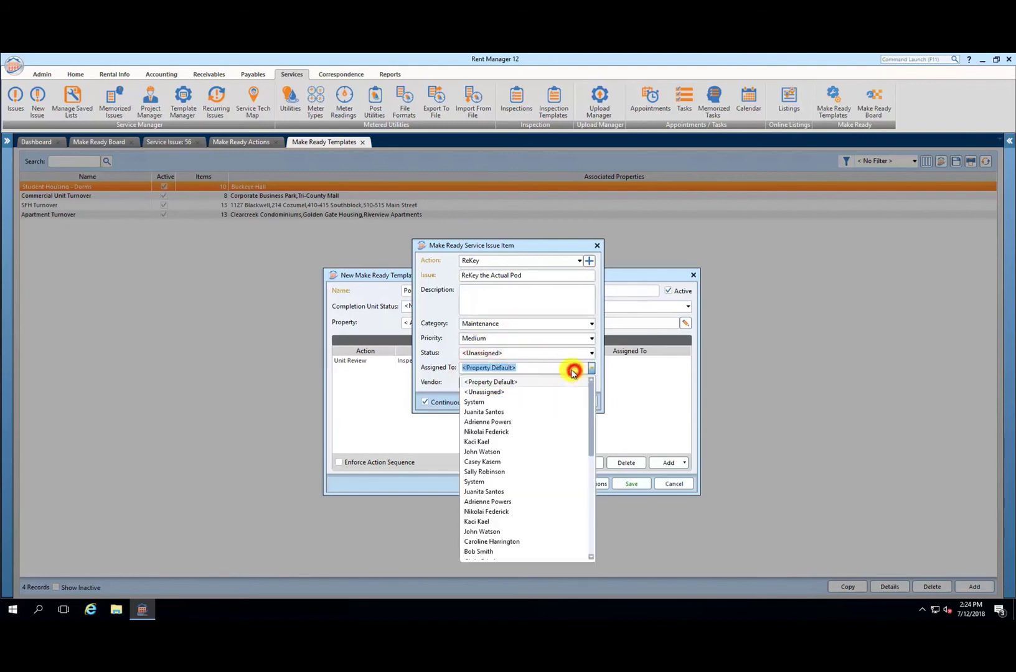
pyautogui.click(503, 432)
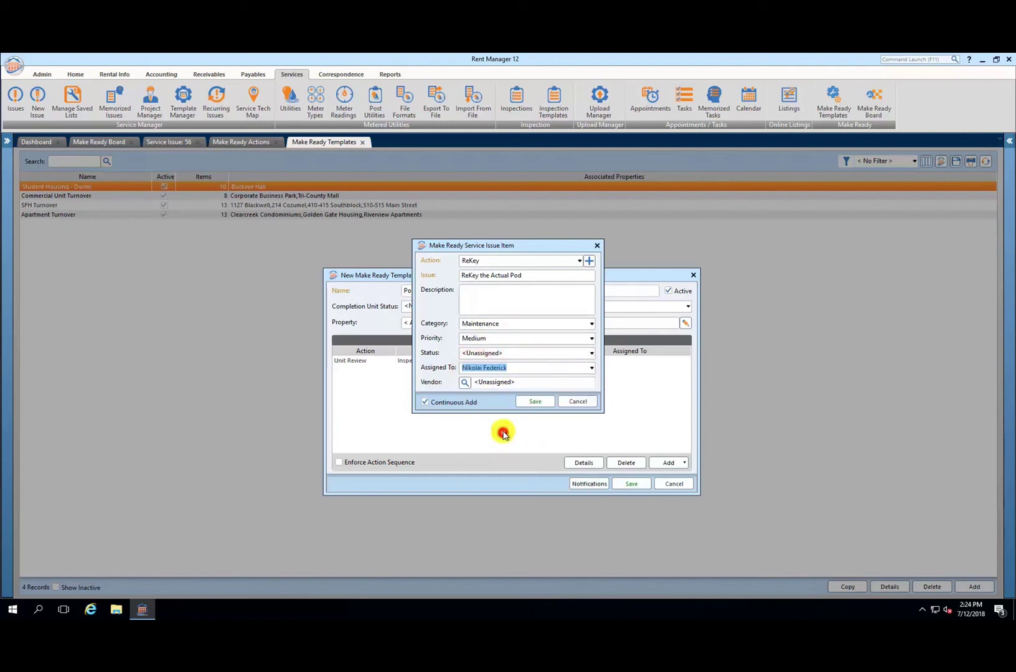
pyautogui.click(521, 383)
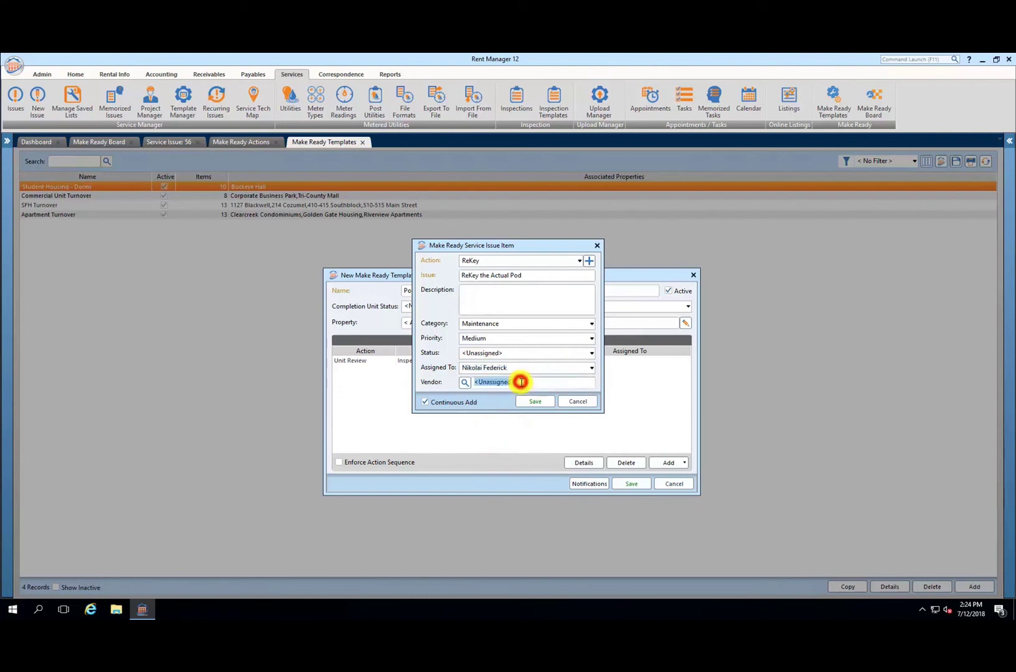
pyautogui.write('Lowes')
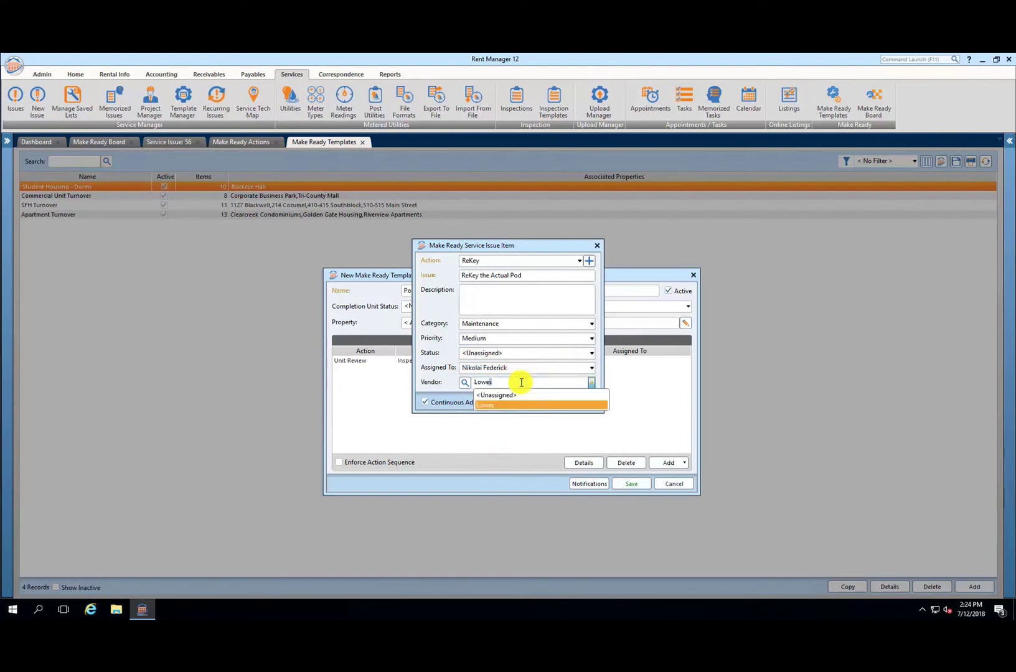
pyautogui.click(493, 404)
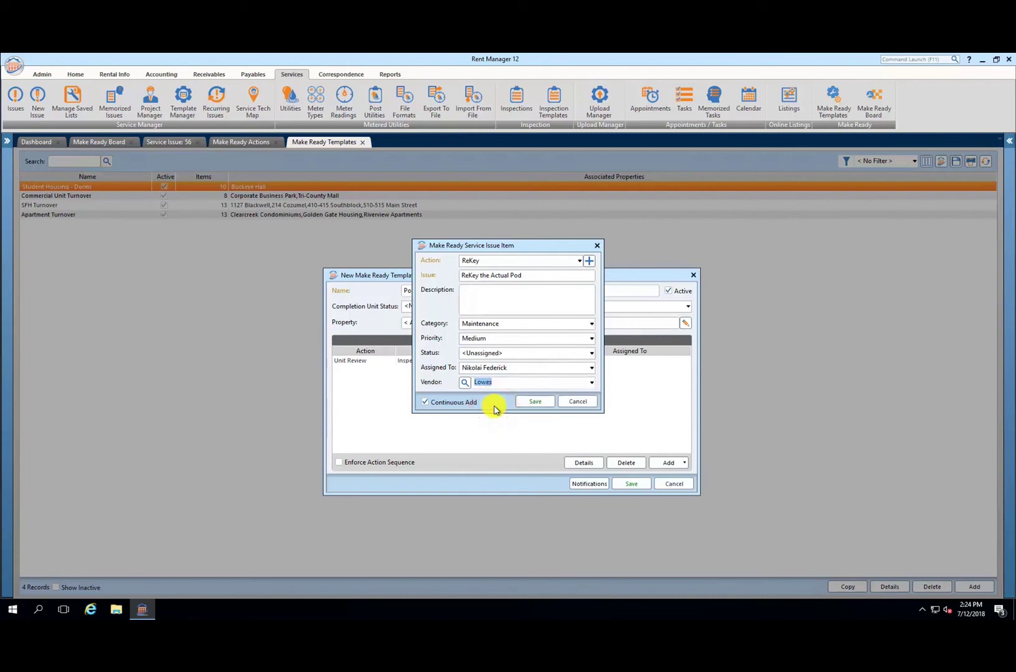
pyautogui.click(542, 402)
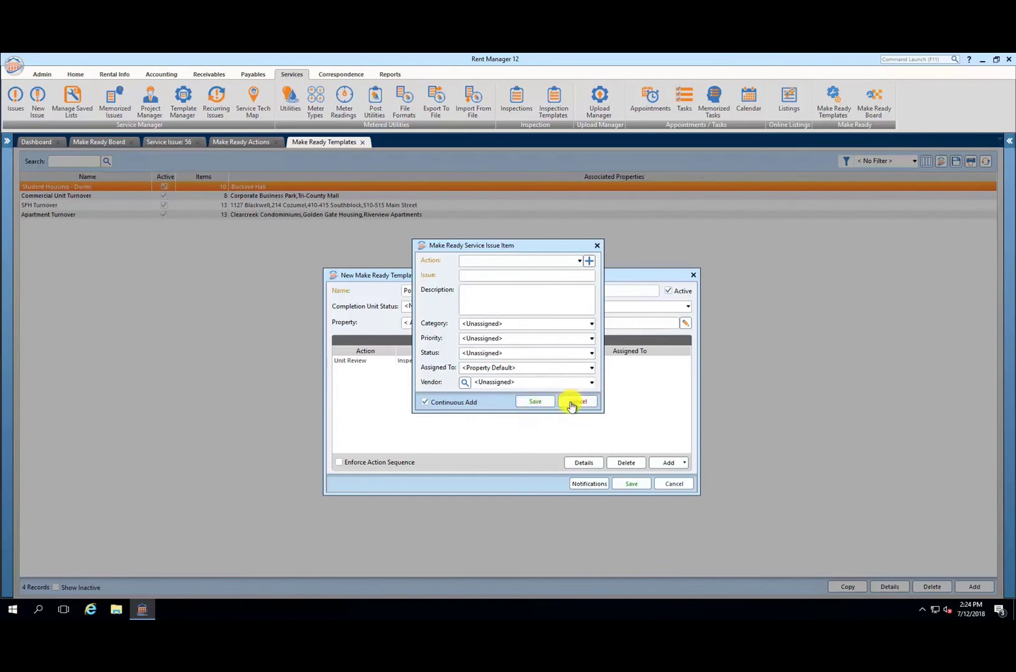
pyautogui.click(570, 402)
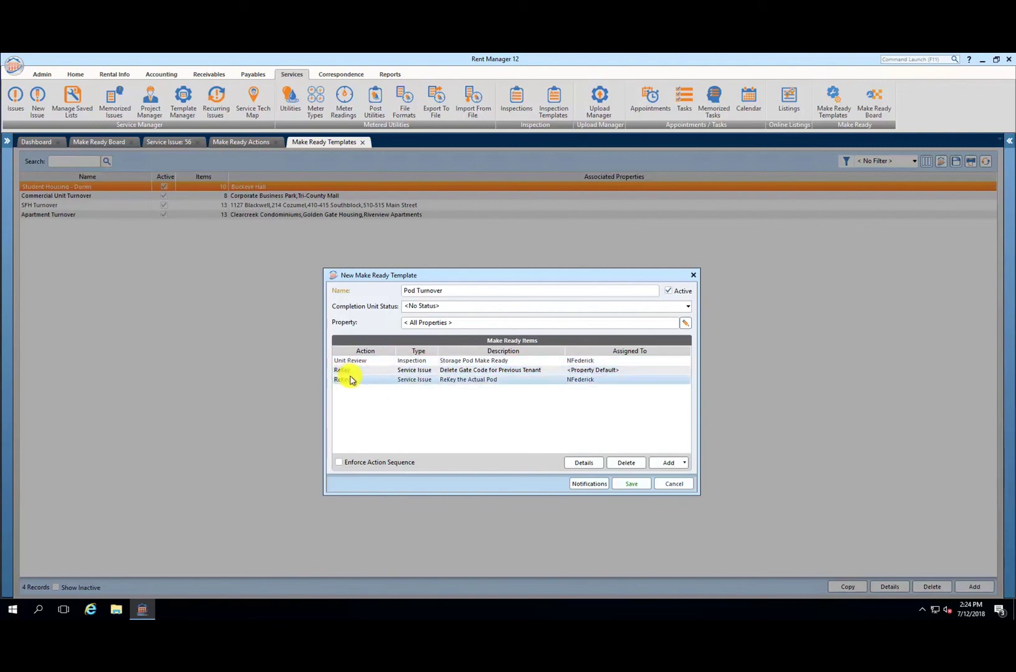
# Step: Select the Unit Review inspection item and start another service issue item
pyautogui.click(390, 361)
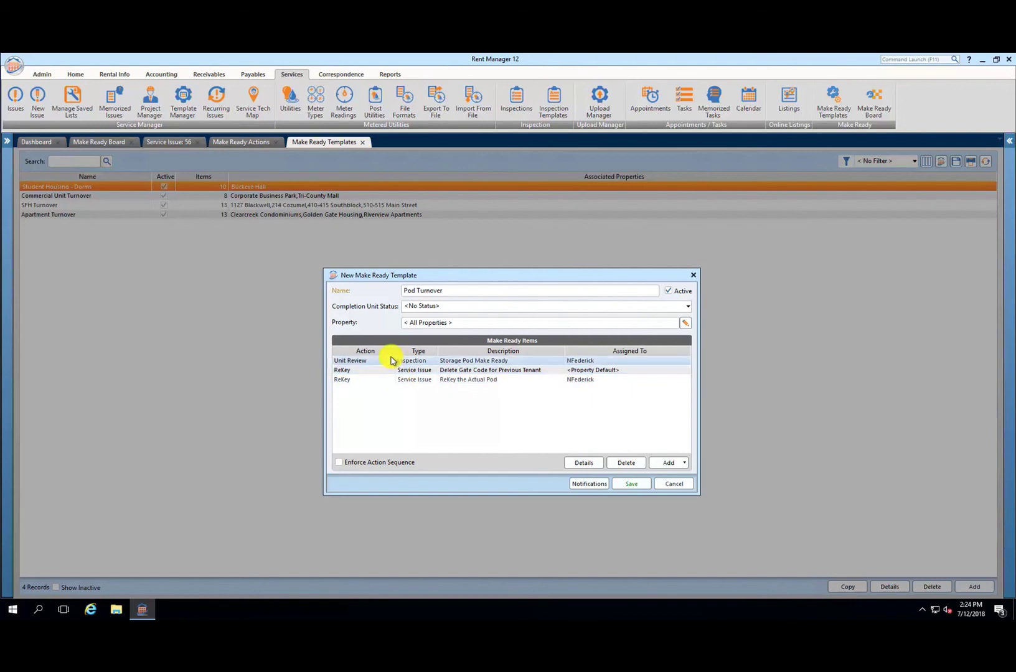
pyautogui.click(665, 462)
# Step: Add the Cleaning issue 'Powerwash the Pod' with category Cleaning, Low priority and New status, keeping continuous add on
pyautogui.click(495, 267)
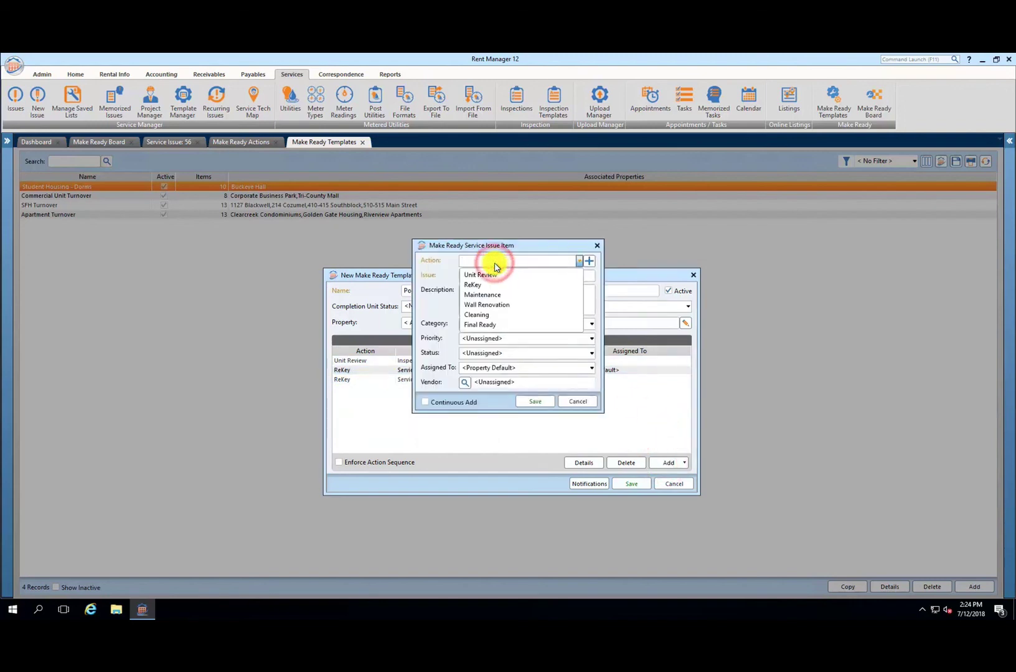
pyautogui.click(484, 320)
pyautogui.click(476, 275)
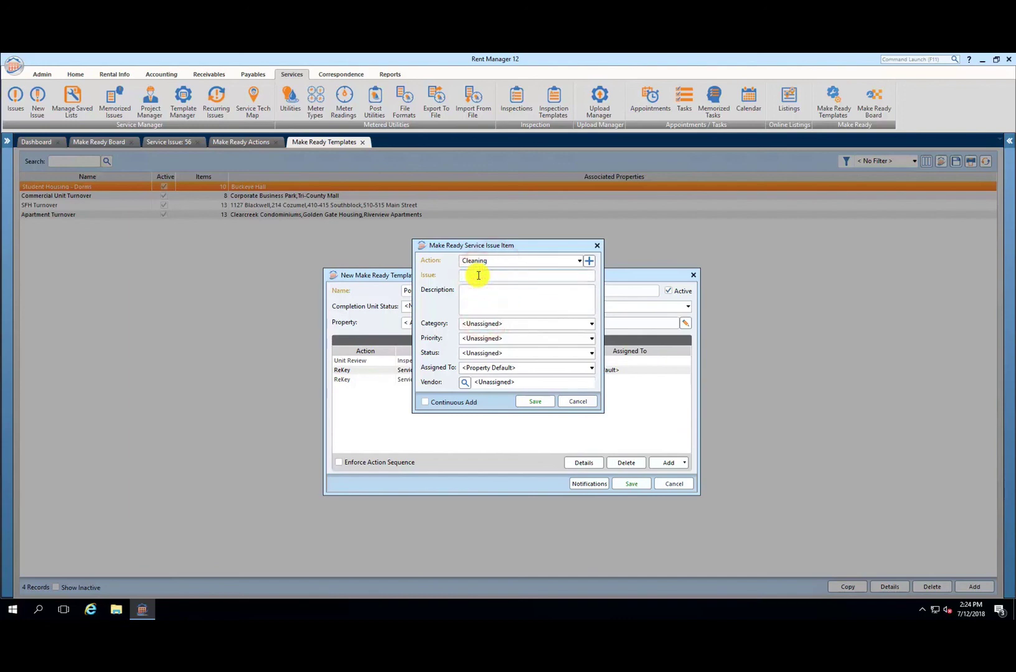
pyautogui.write('Powerwash the Pod')
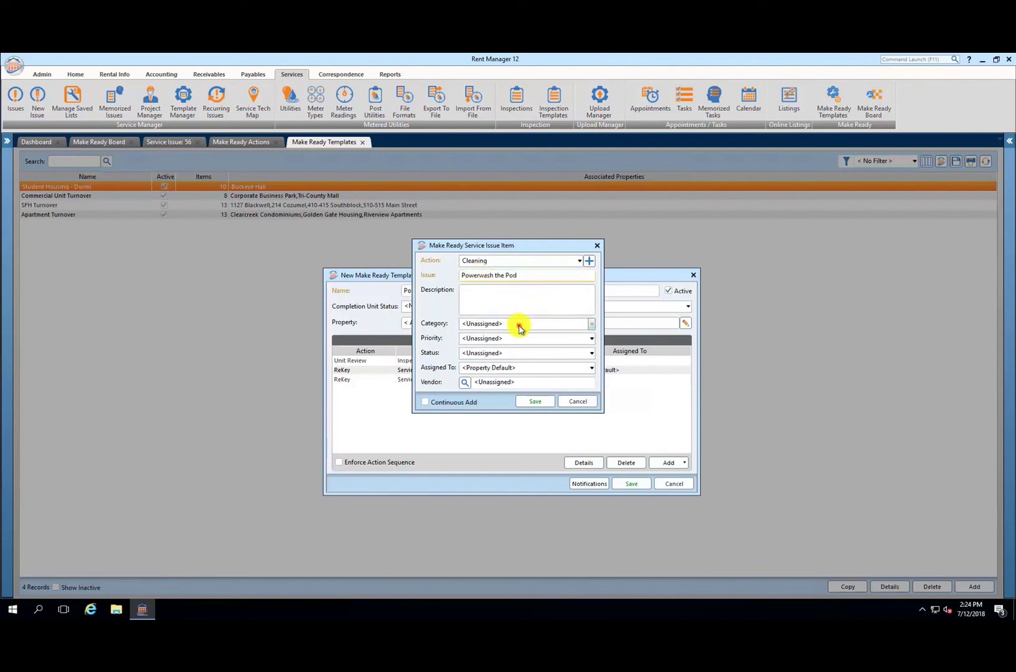
pyautogui.click(517, 324)
pyautogui.click(490, 399)
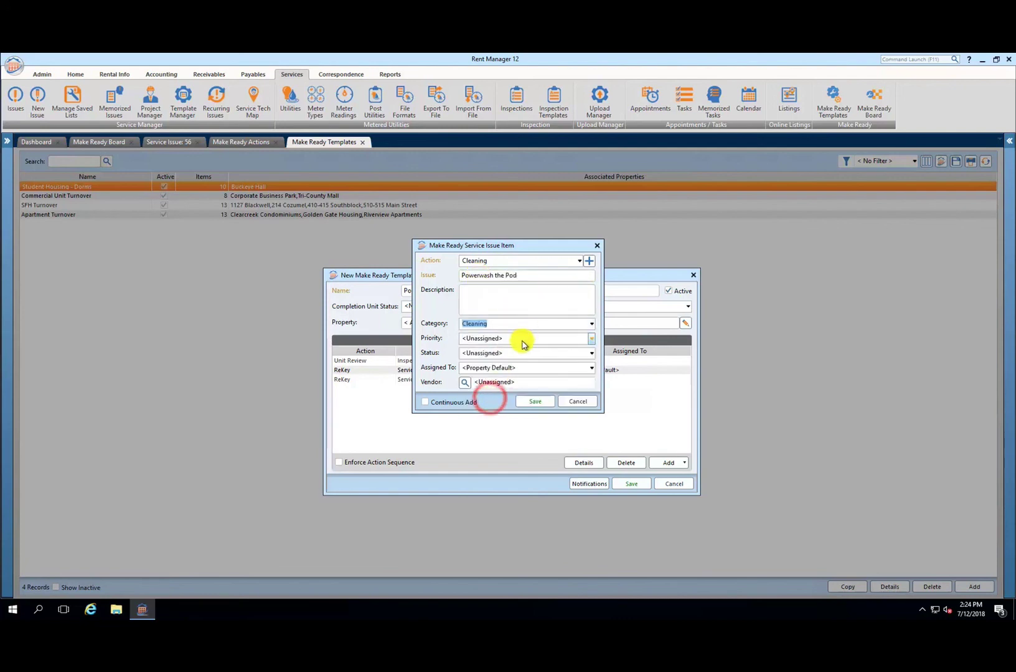
pyautogui.click(522, 339)
pyautogui.click(478, 365)
pyautogui.click(510, 352)
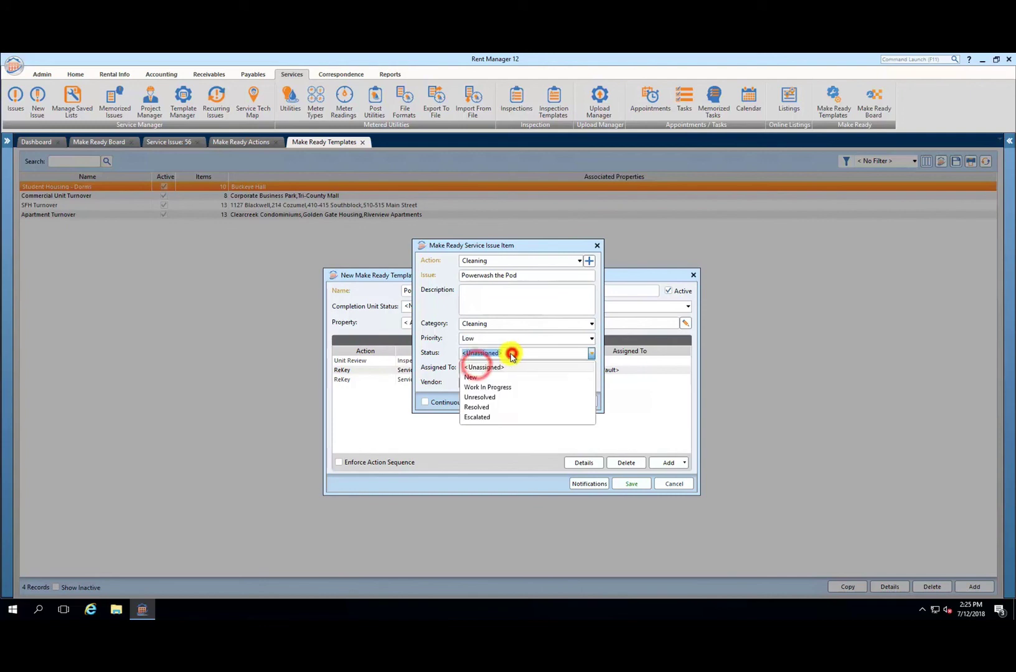
pyautogui.click(479, 377)
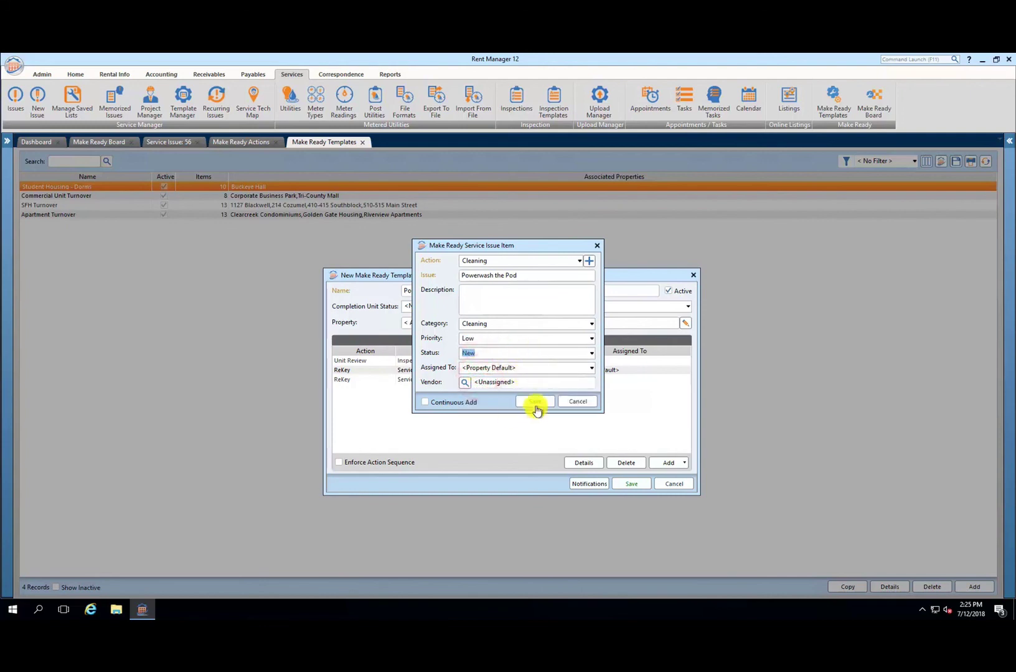
pyautogui.click(474, 402)
pyautogui.click(542, 404)
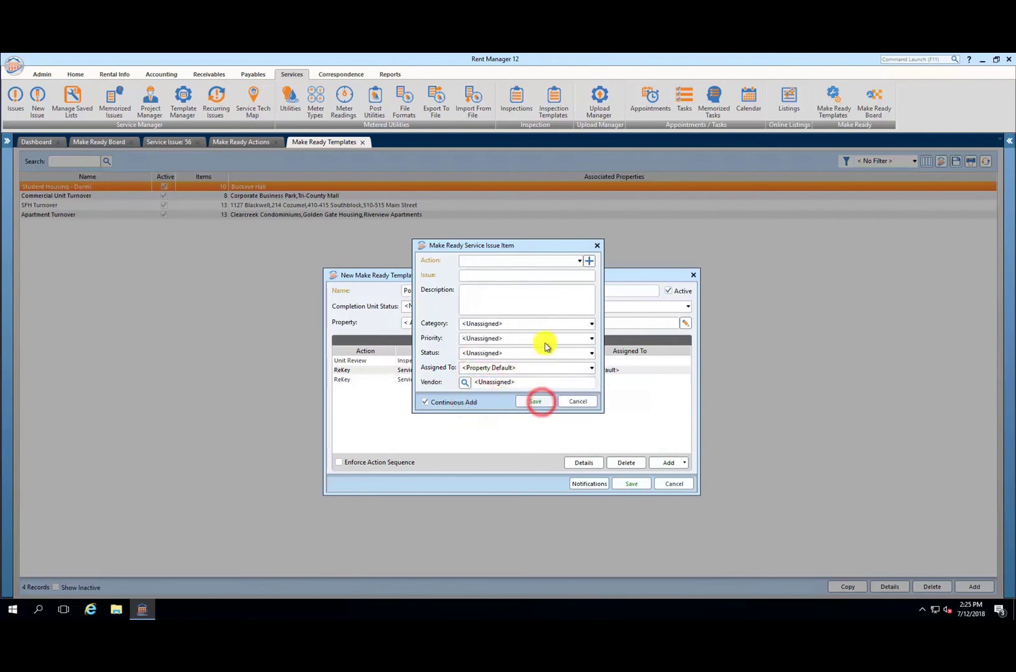
# Step: Add the Cleaning issue 'Fan the Pod overnight' with category Cleaning and Low priority, then close the form
pyautogui.click(509, 261)
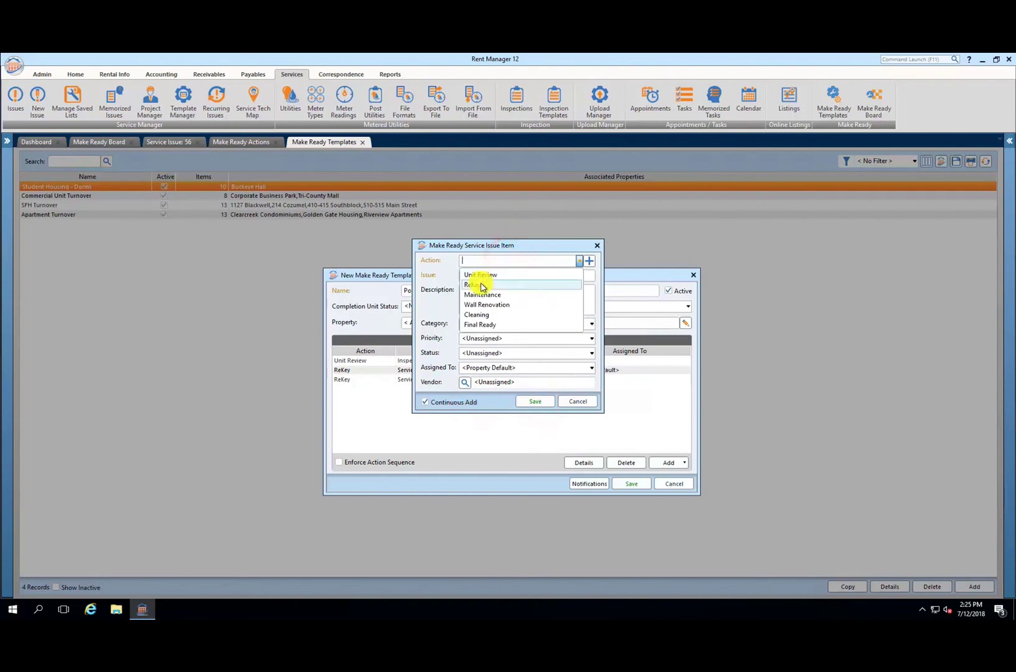
pyautogui.click(480, 315)
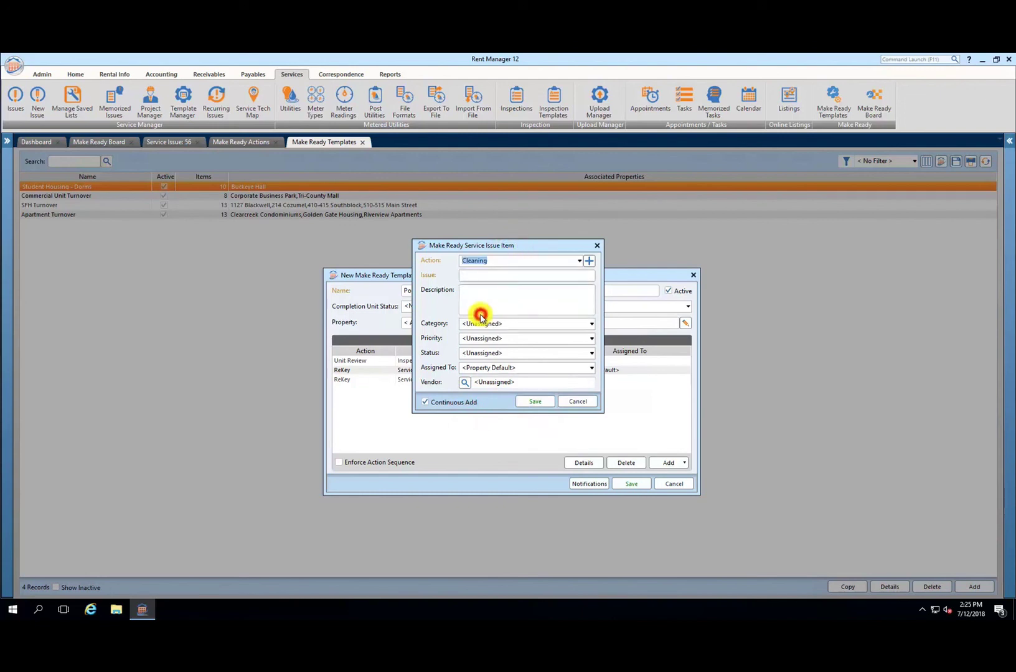
pyautogui.click(474, 277)
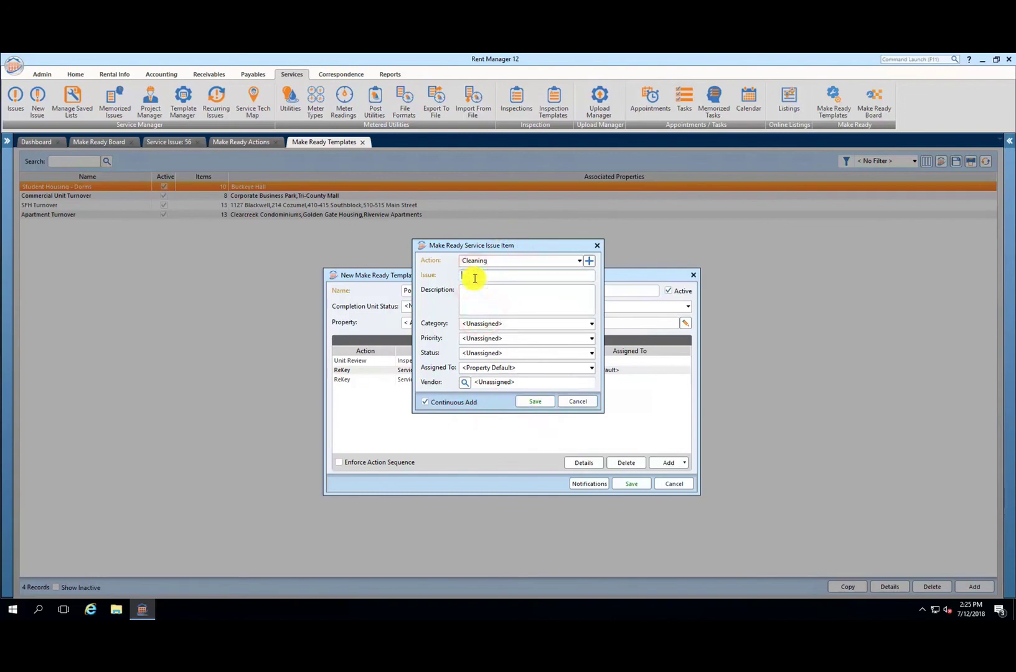
pyautogui.write('Range Hood')
pyautogui.write(' overnight')
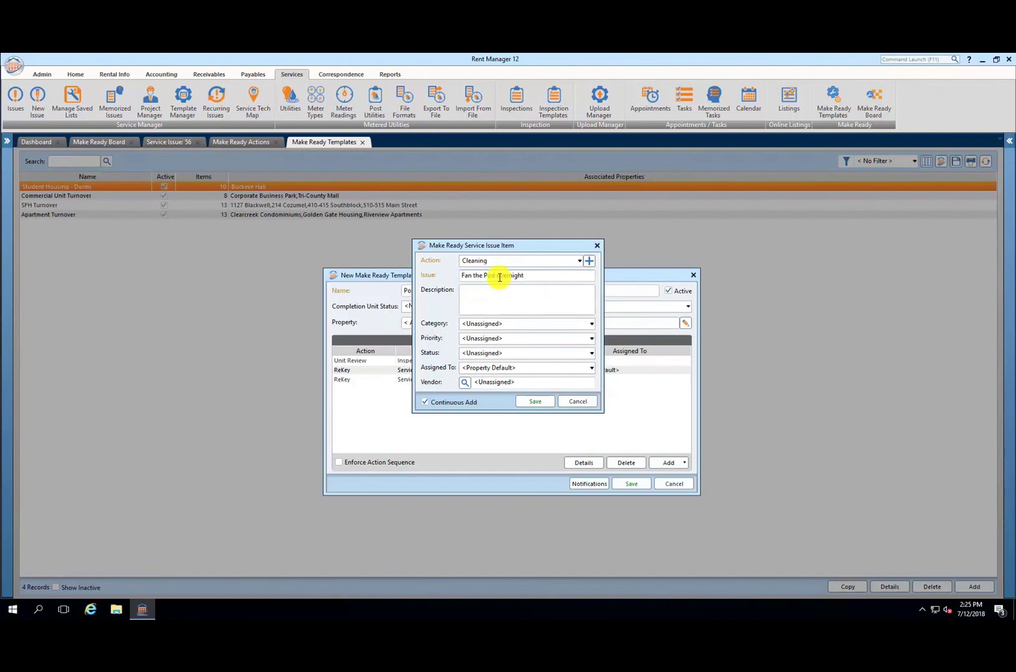
pyautogui.click(514, 323)
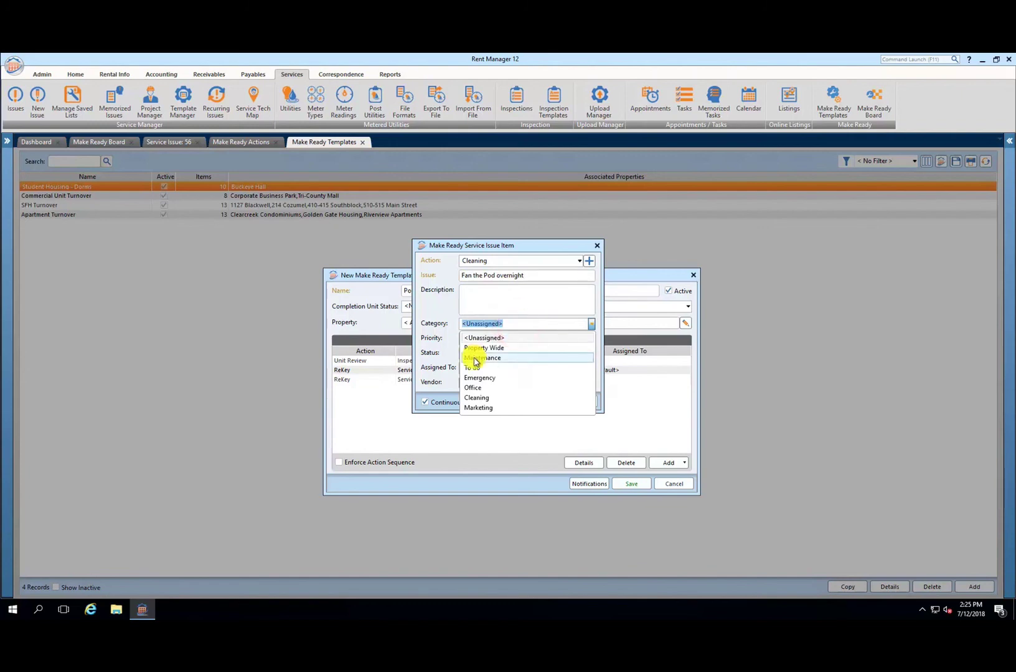
pyautogui.click(477, 398)
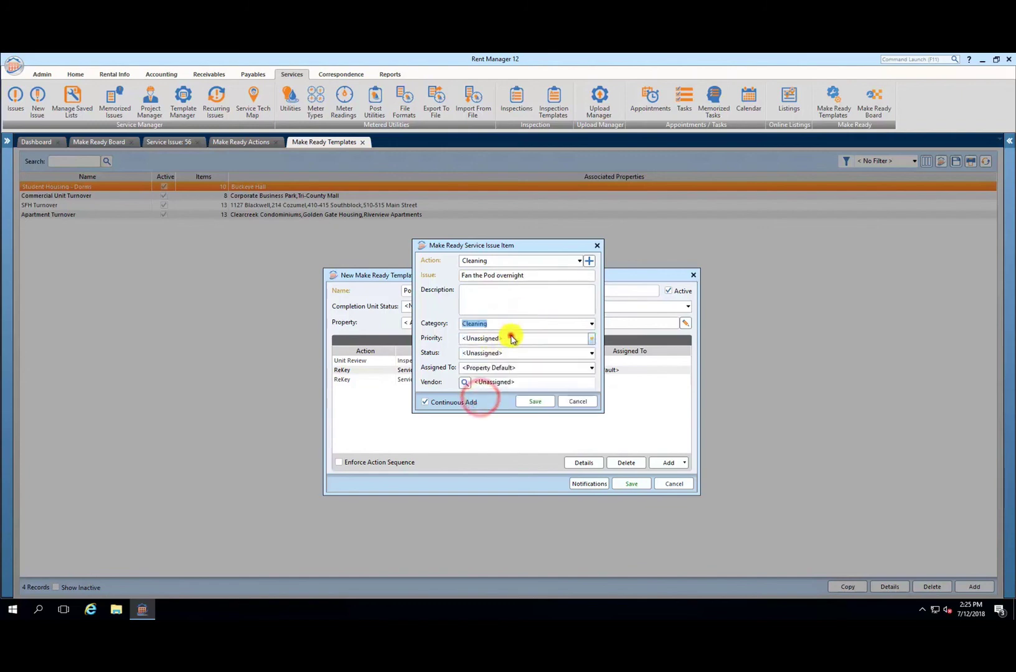
pyautogui.click(510, 338)
pyautogui.click(470, 363)
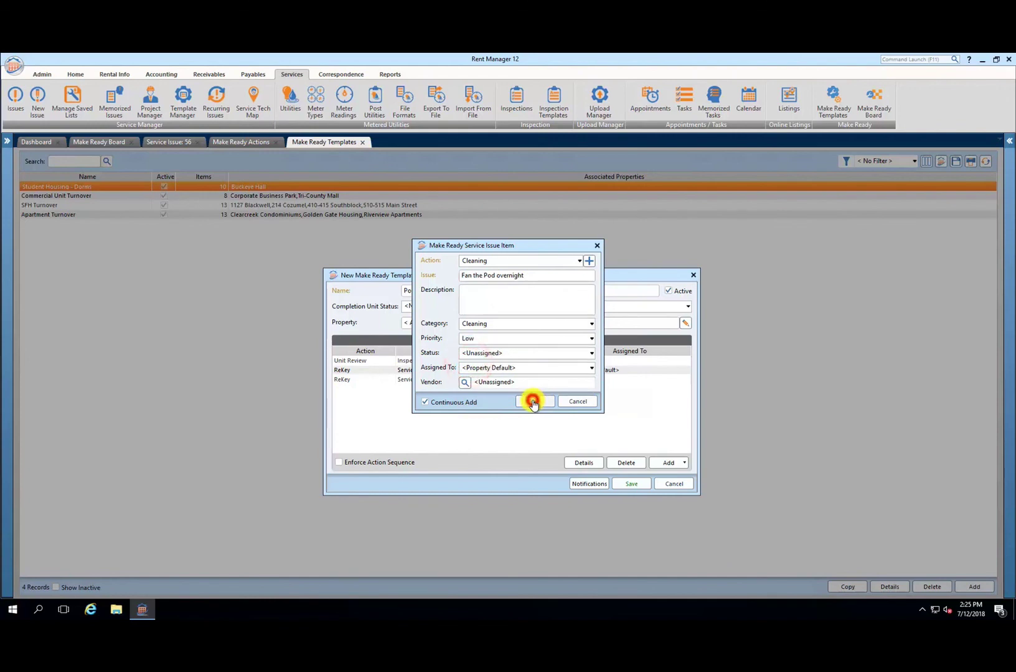
pyautogui.click(533, 402)
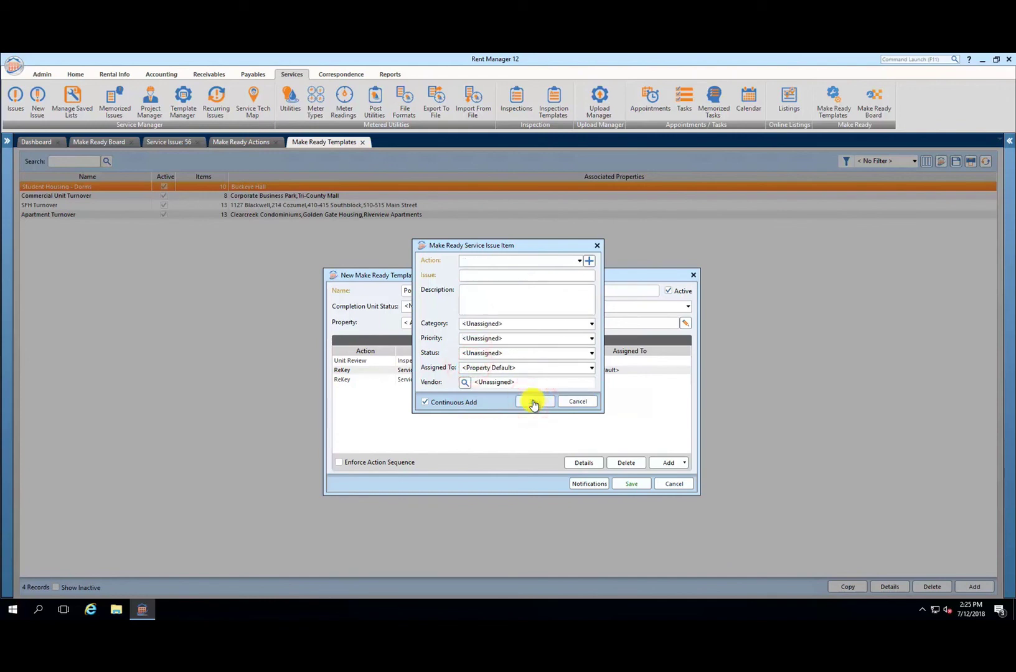
pyautogui.click(573, 404)
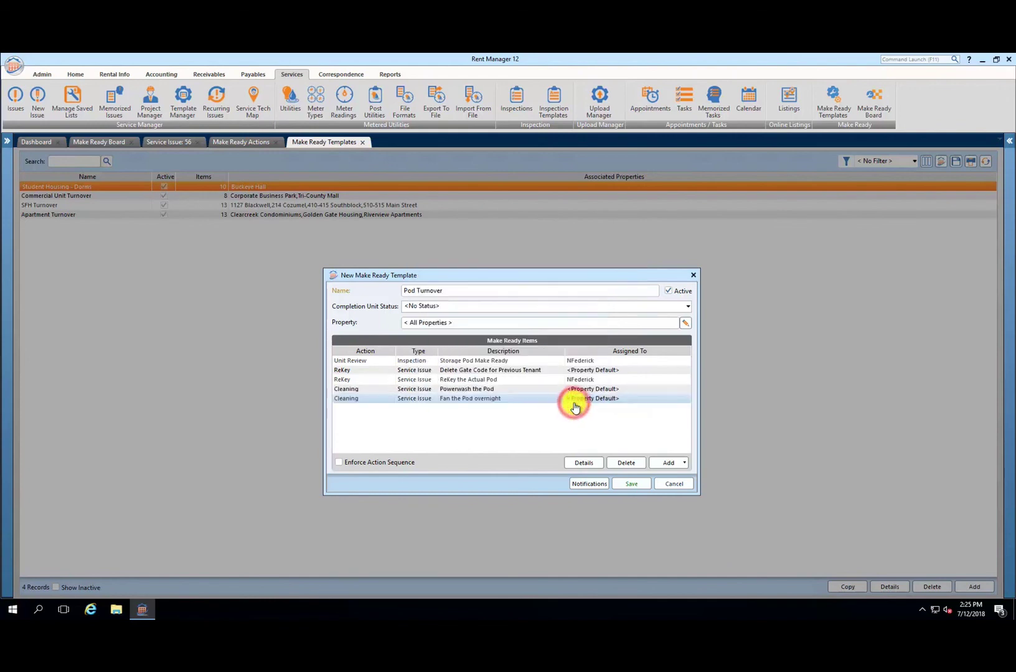